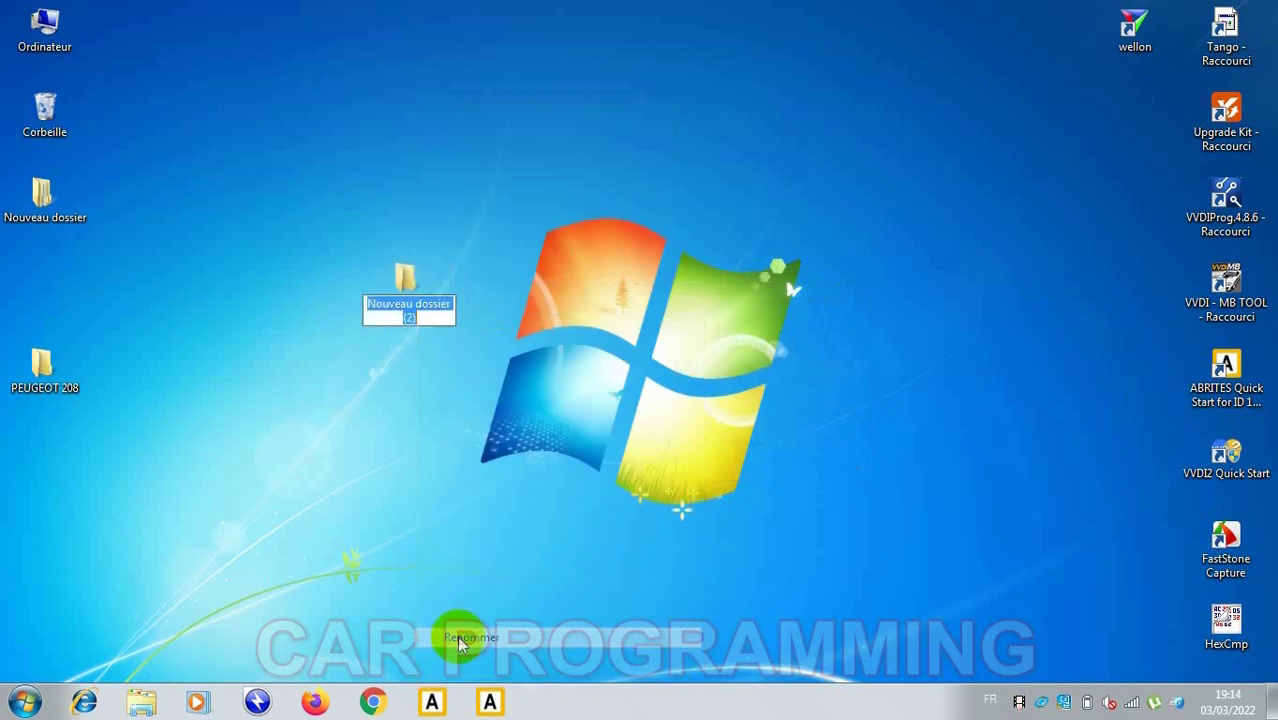
Rename the new desktop folder as MERCEDES W204.
text(M)
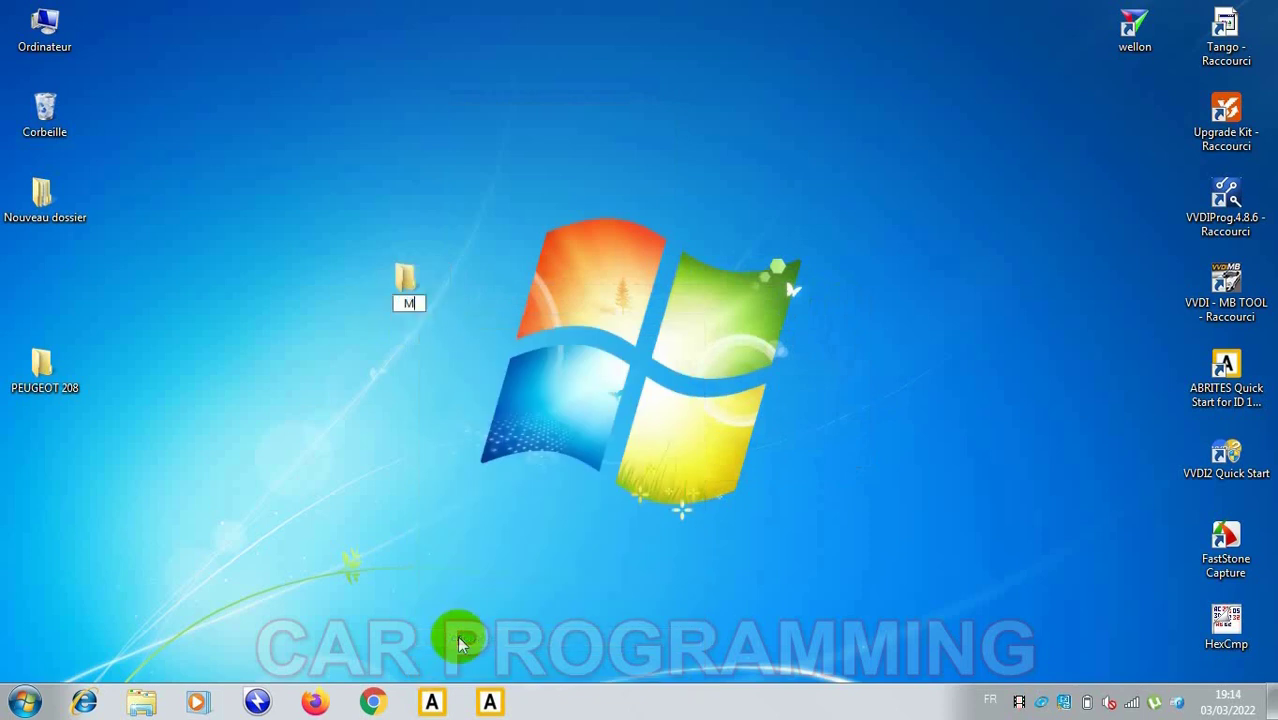
text(ERCEDES)
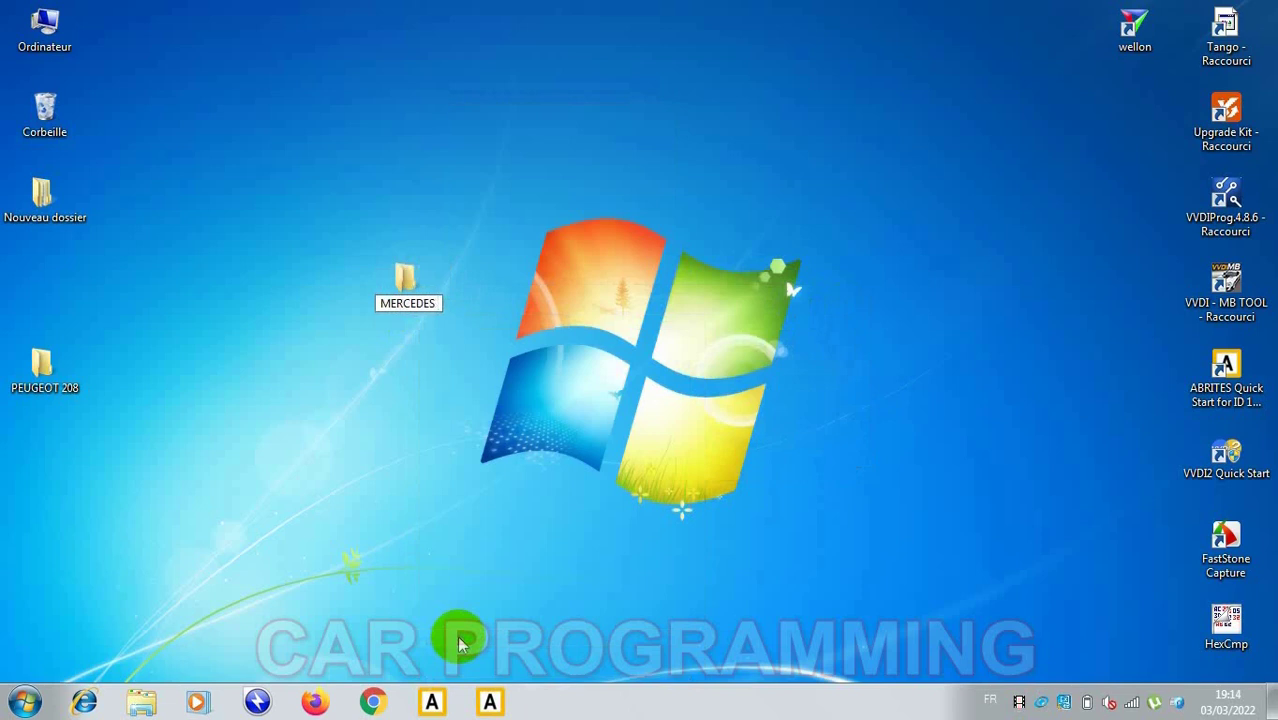
text( W2)
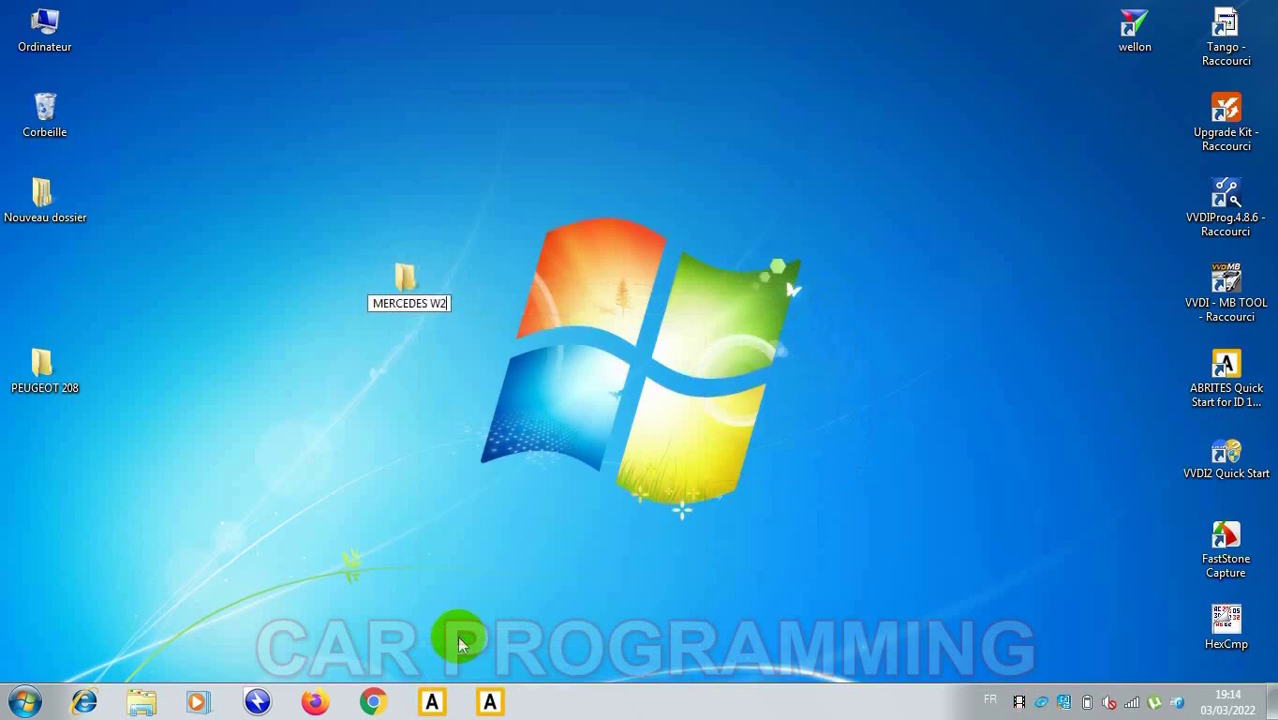
text(0)
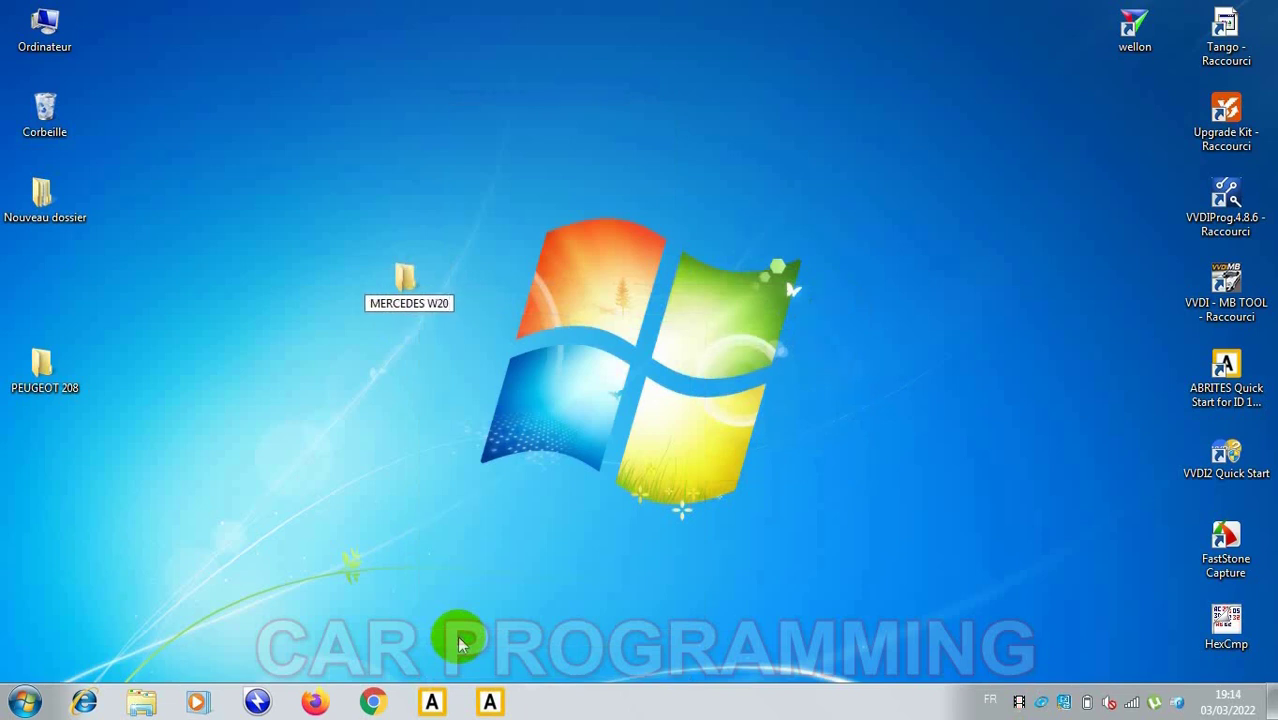
text(4)
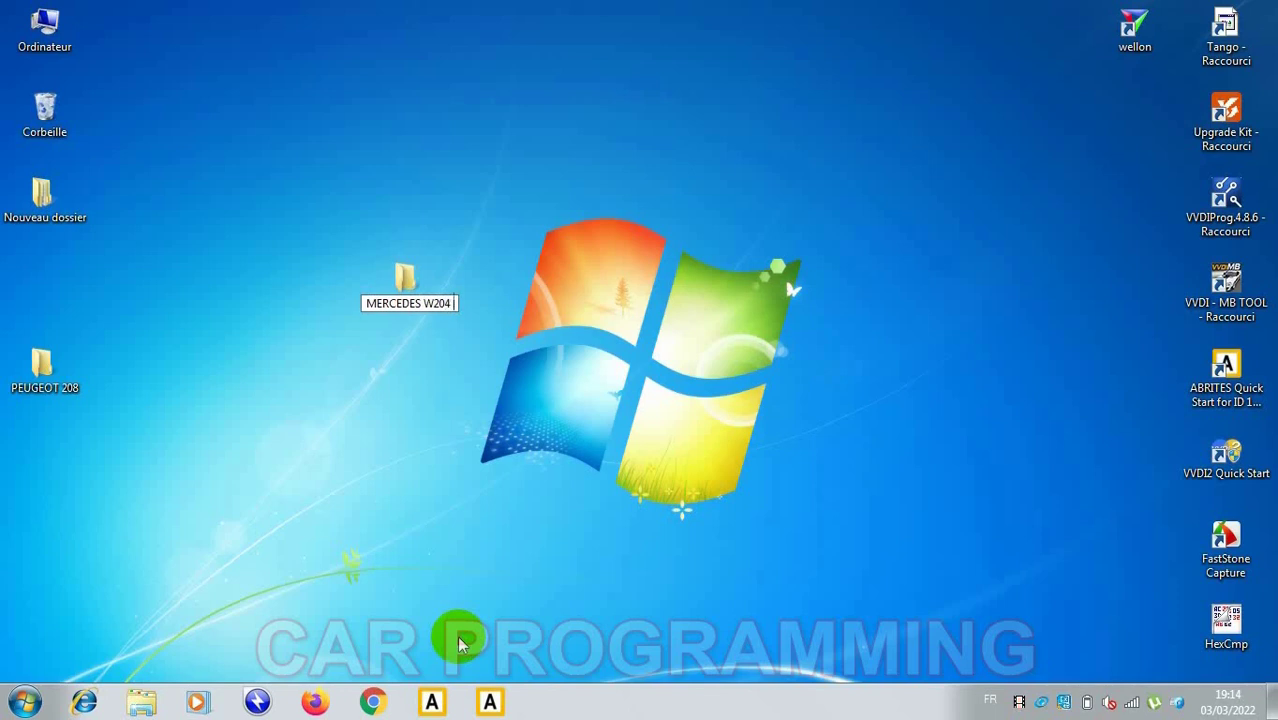
click(397, 431)
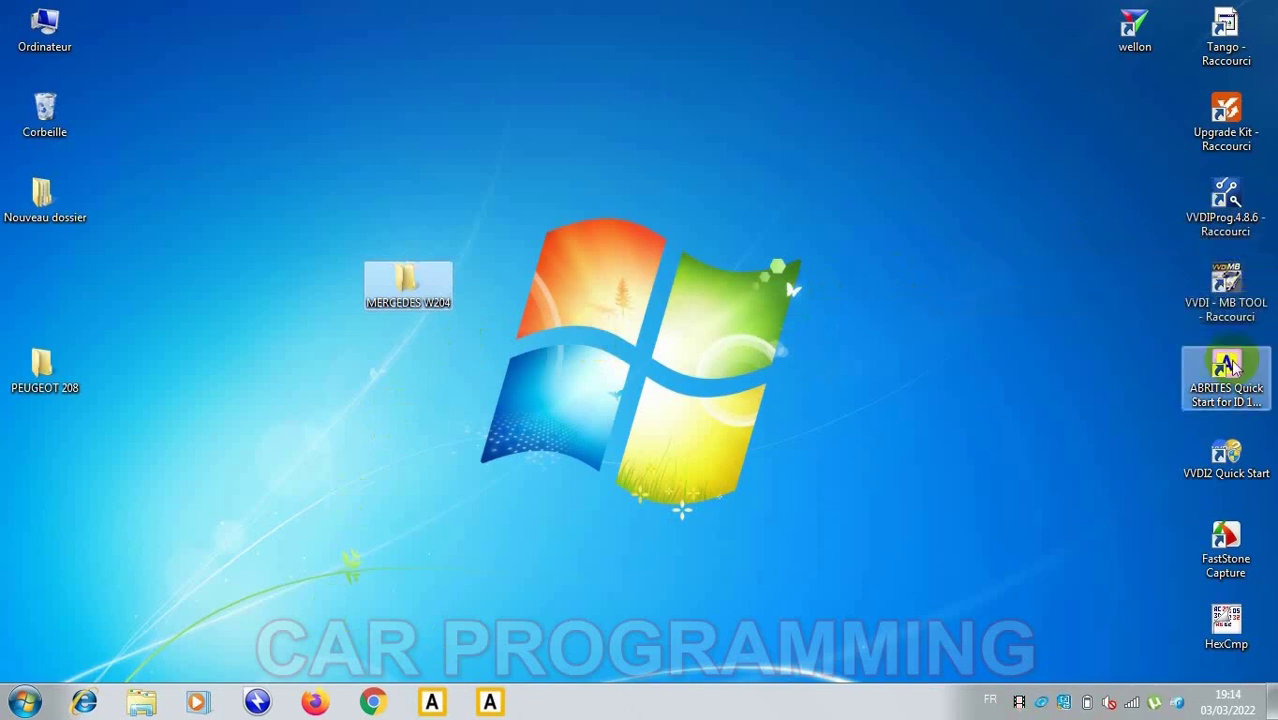
Launch VVDI - MB TOOL from the desktop and dismiss its new-version notice.
click(1226, 312)
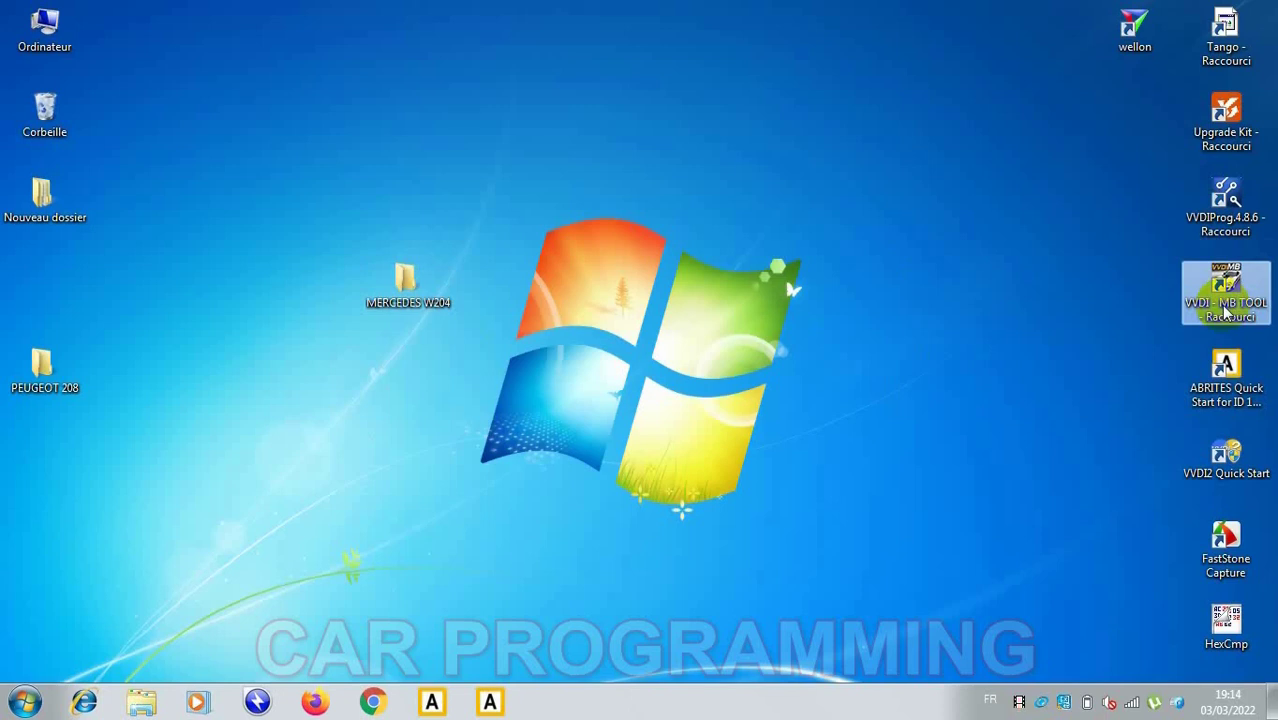
double_click(1226, 300)
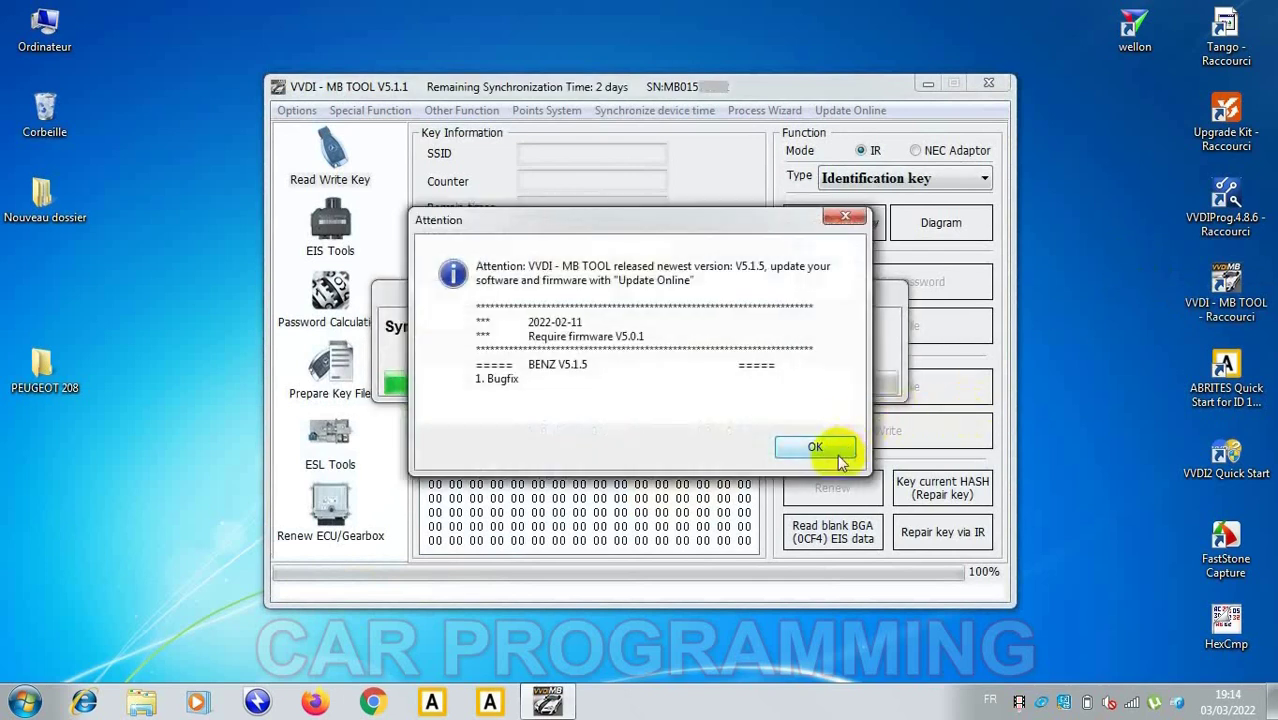
click(839, 457)
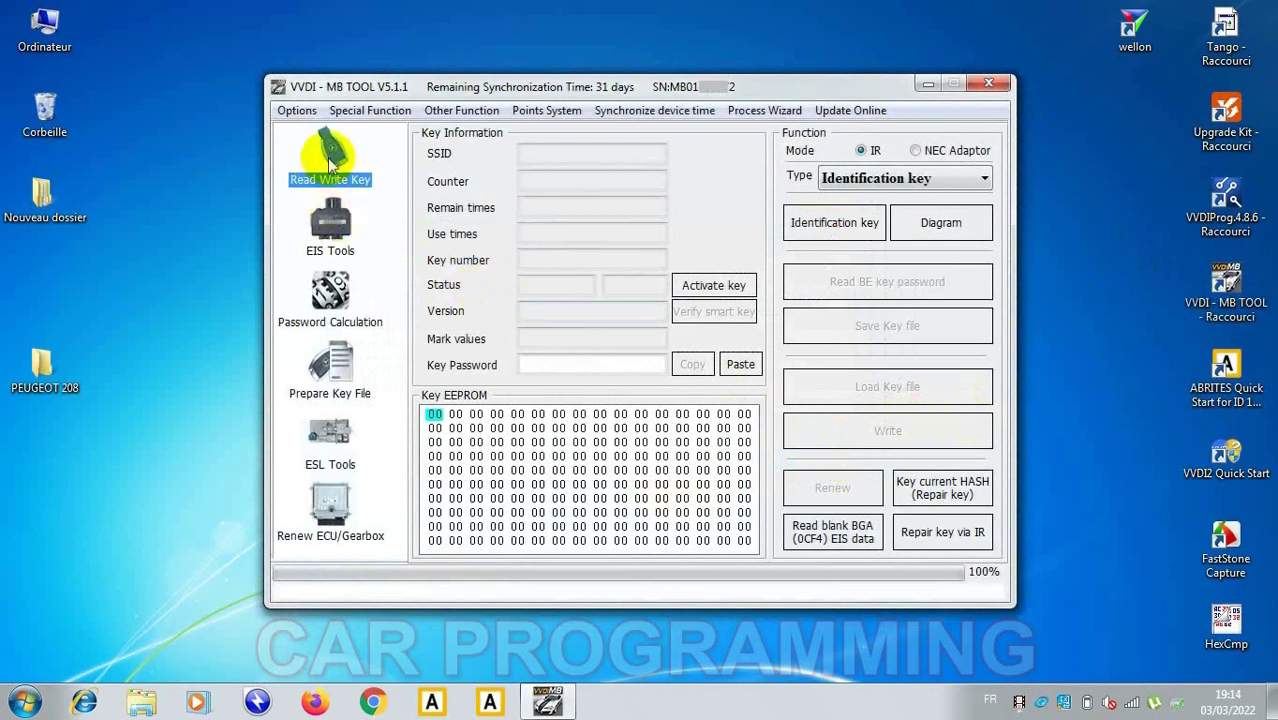
Identify the key in NEC Adaptor mode with the type set to v51, v57.
click(916, 151)
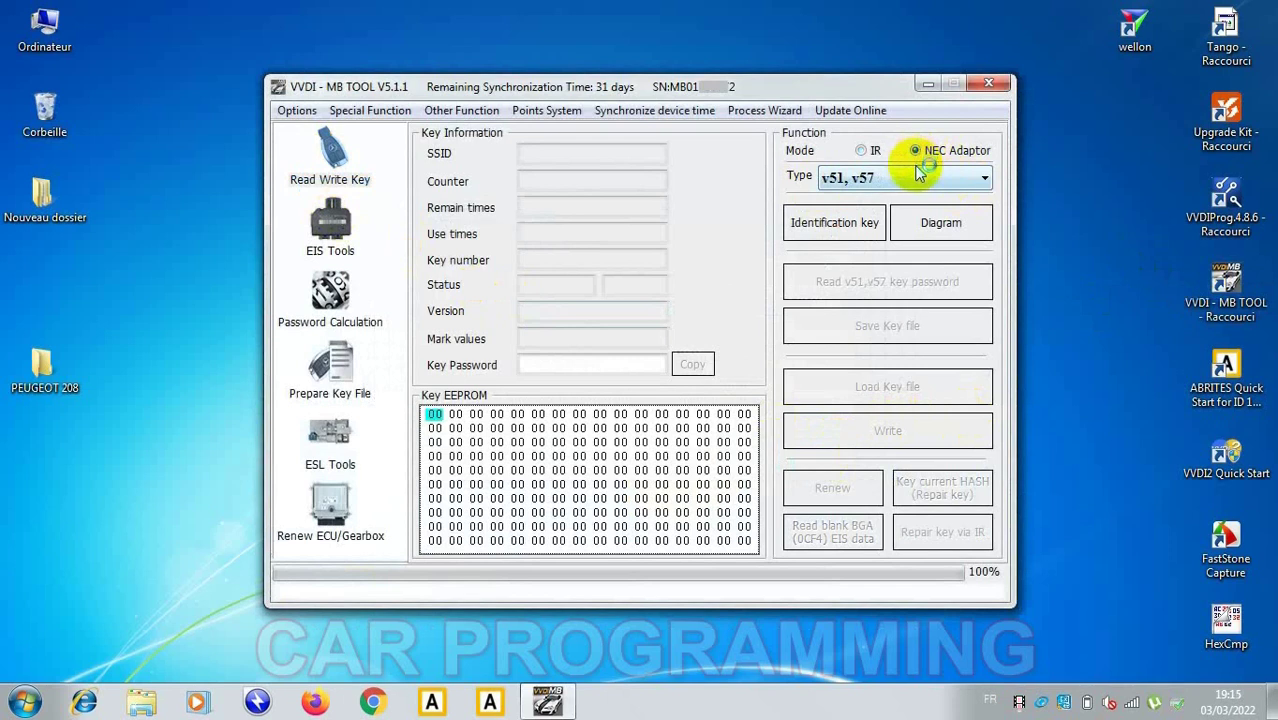
click(916, 177)
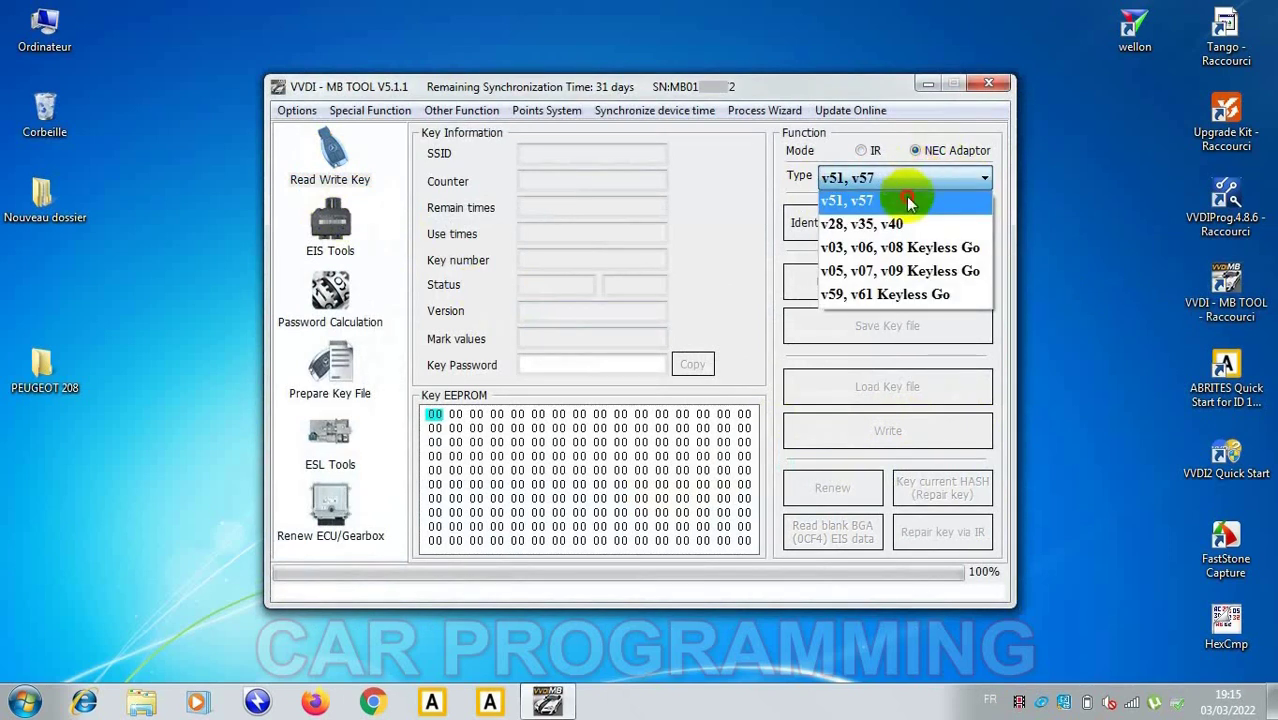
click(906, 200)
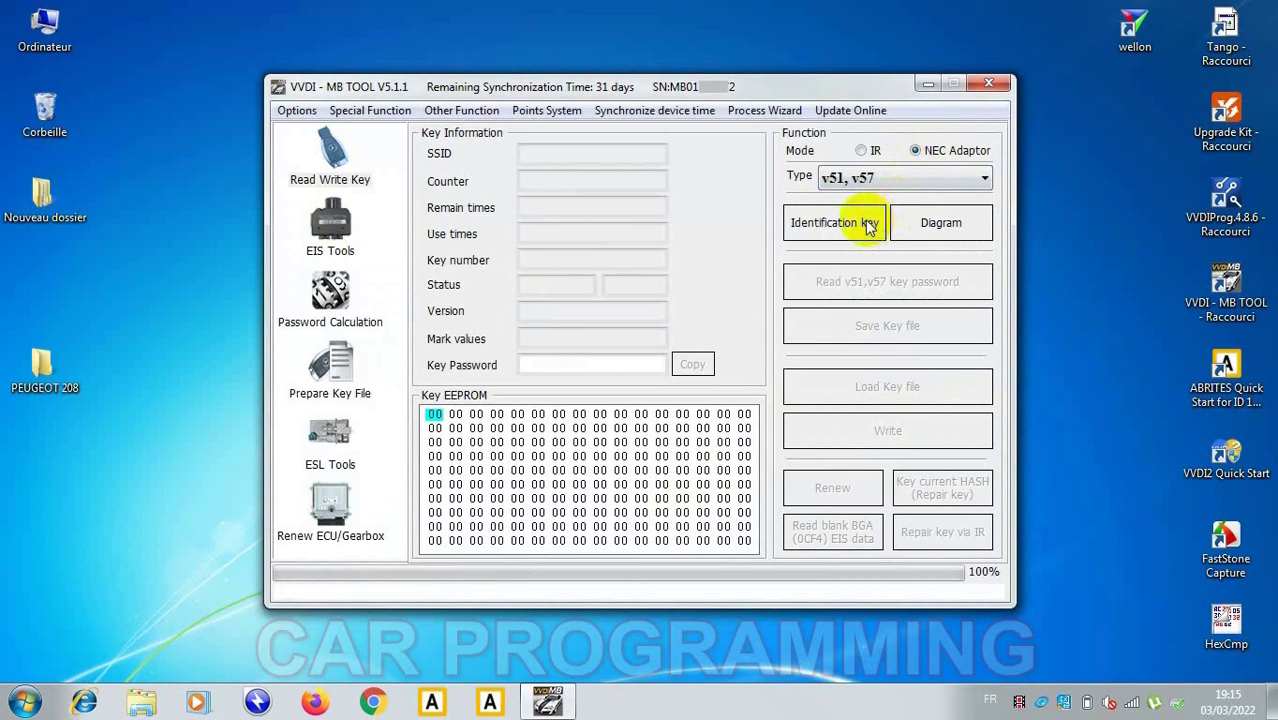
click(868, 226)
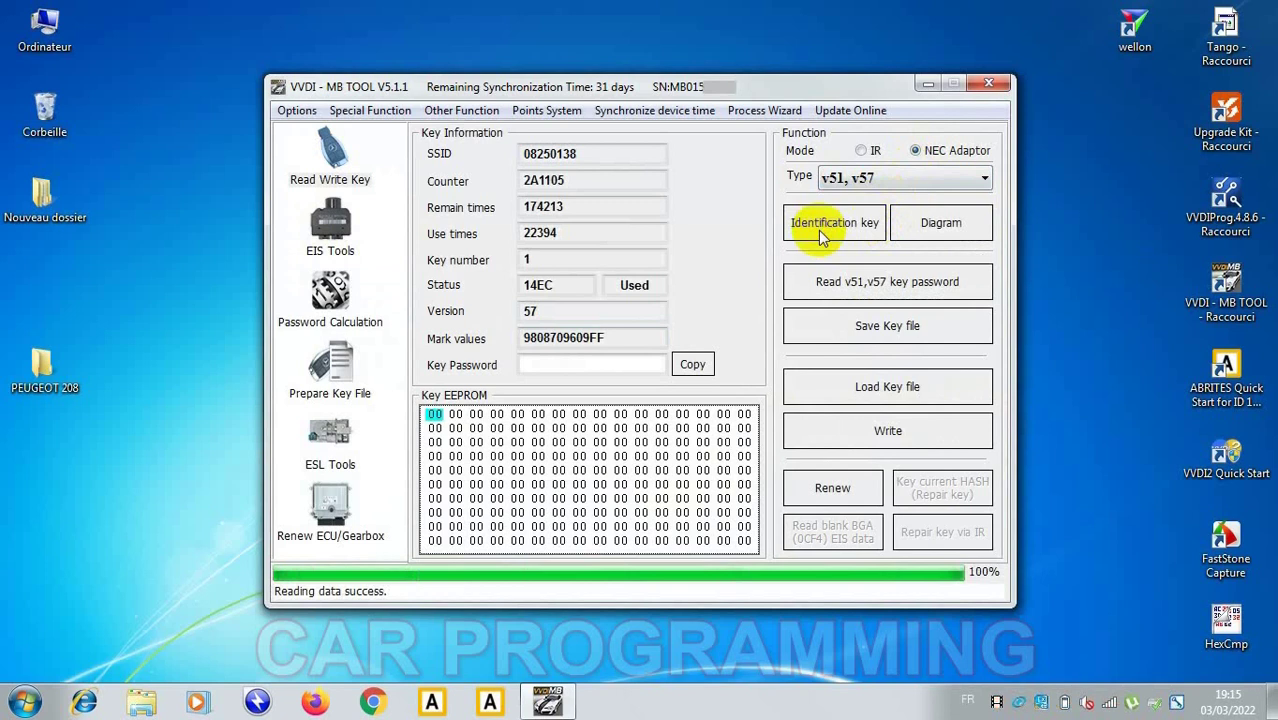
Read the v51, v57 key password and save the original key EEPROM in the MERCEDES W204 folder under the suggested name.
click(836, 283)
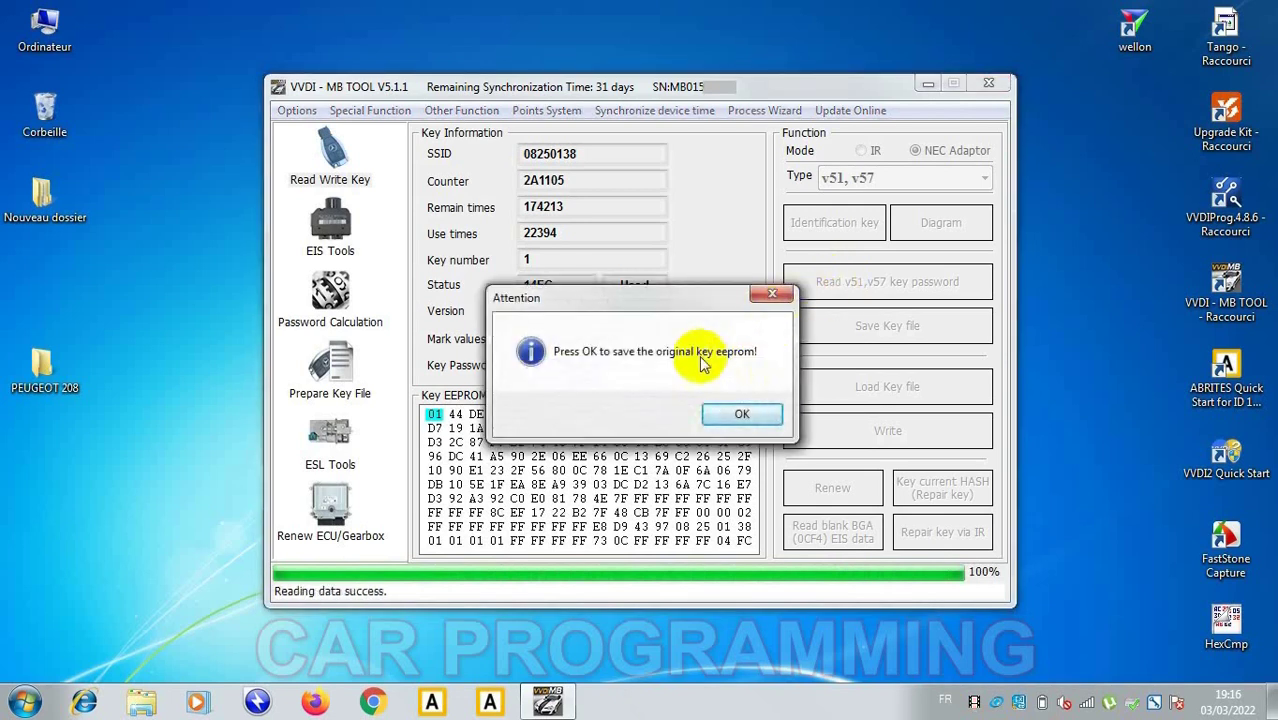
click(728, 416)
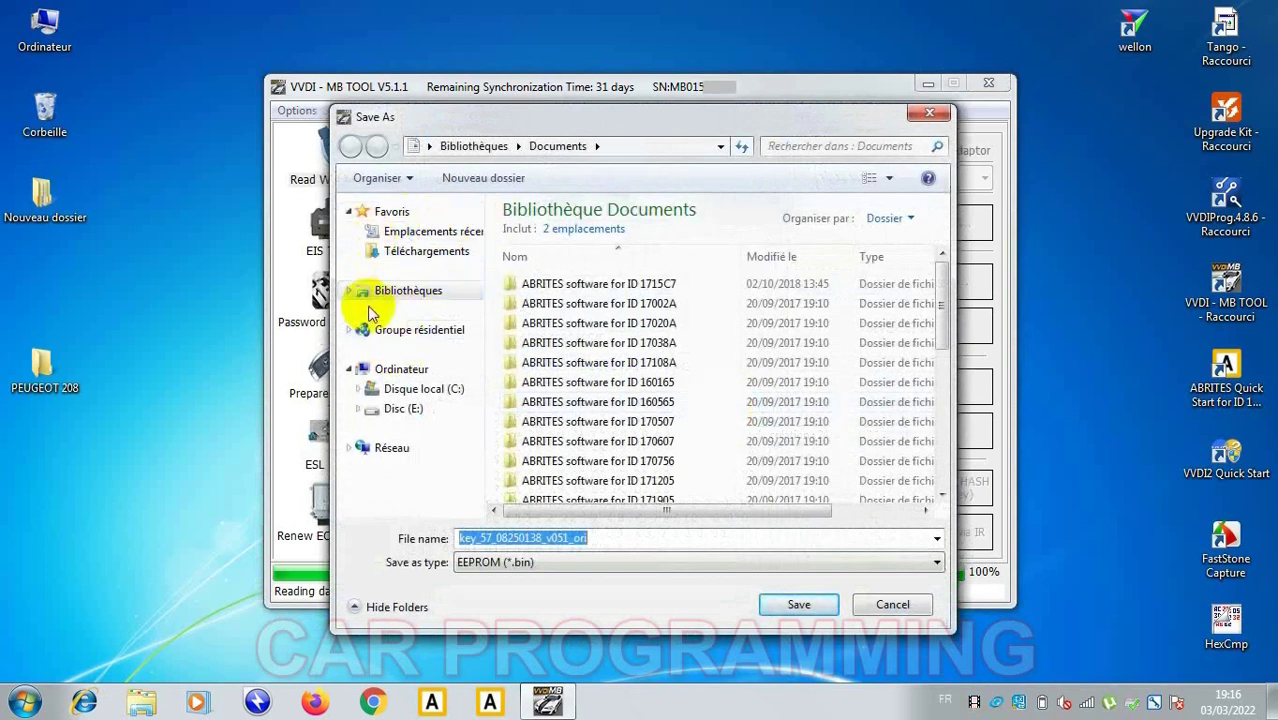
click(428, 158)
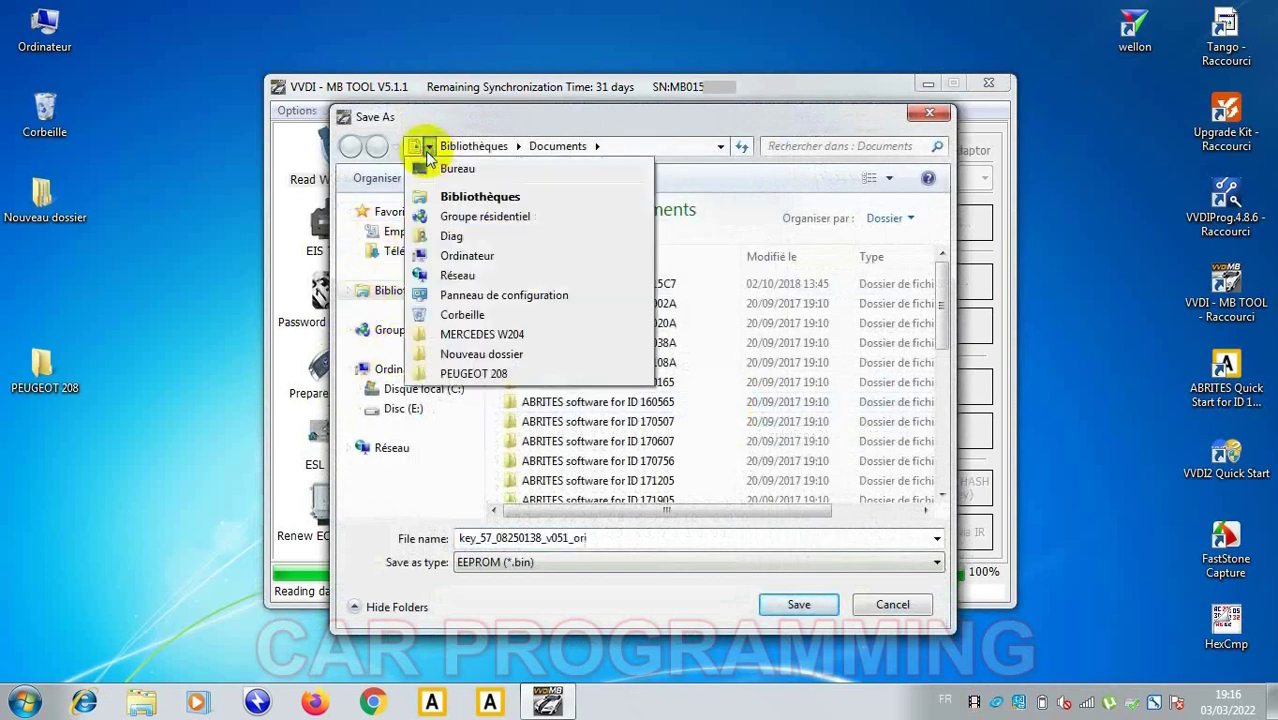
click(432, 166)
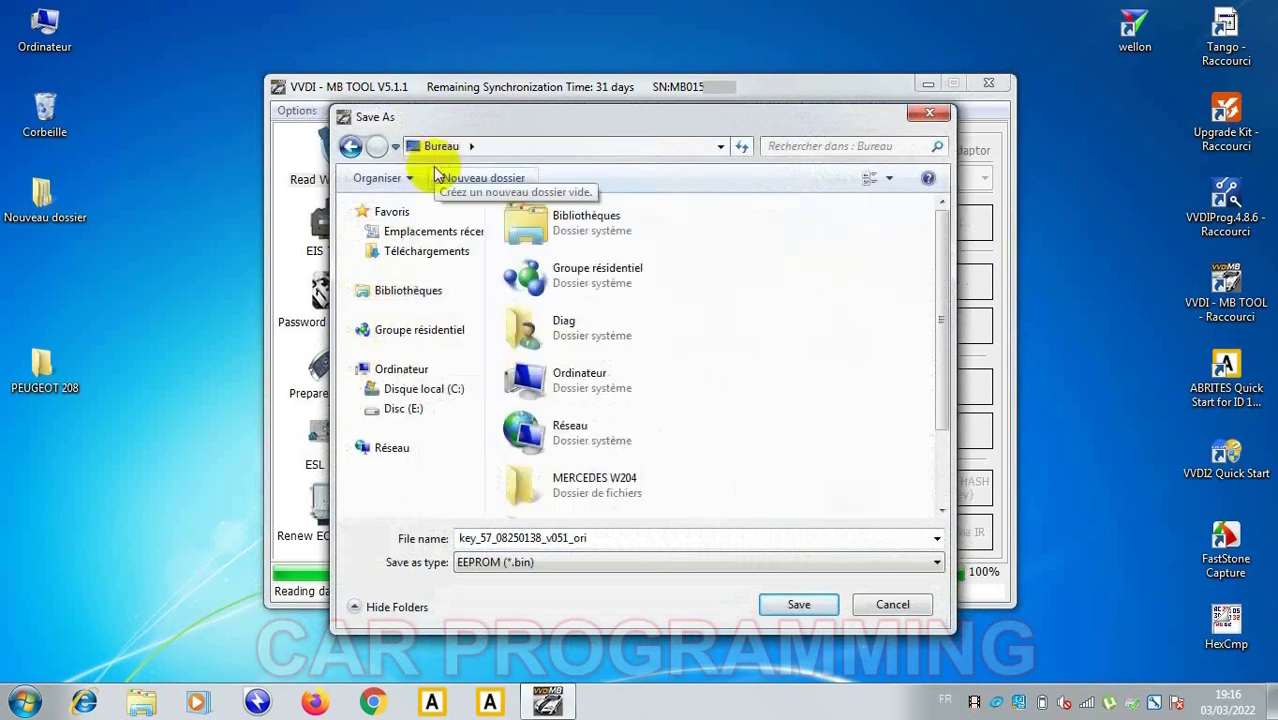
double_click(575, 490)
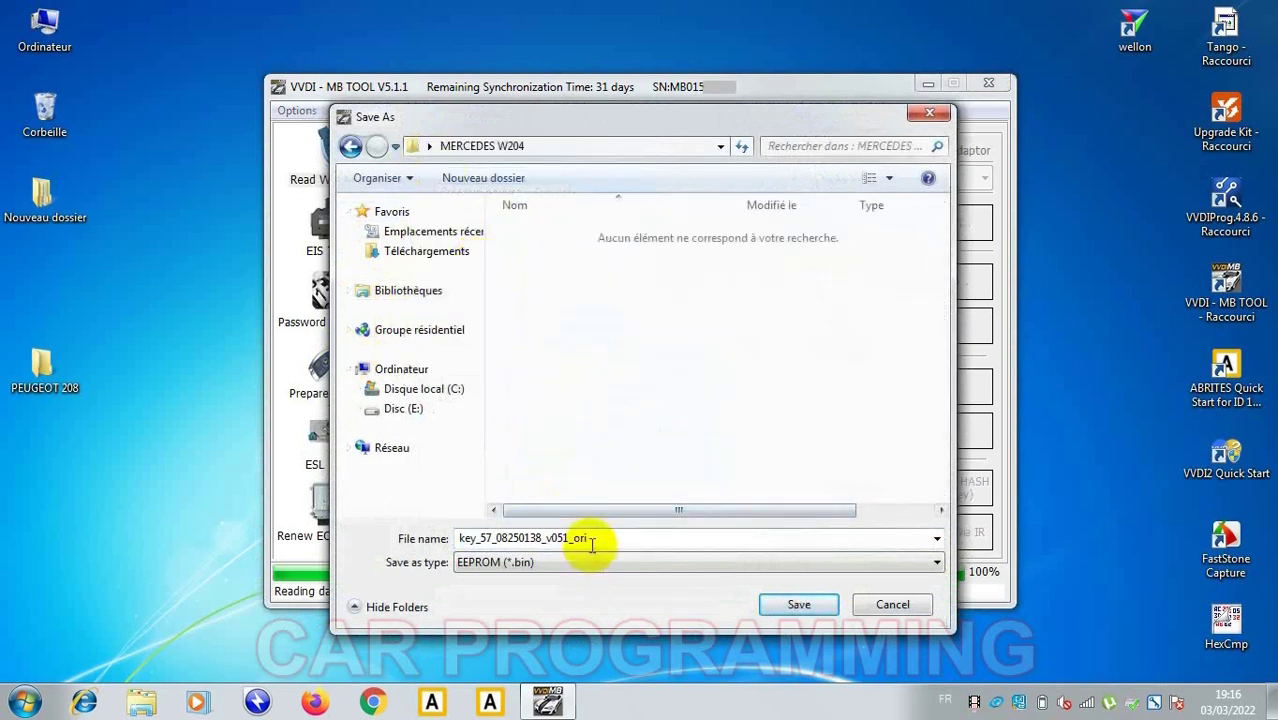
click(778, 605)
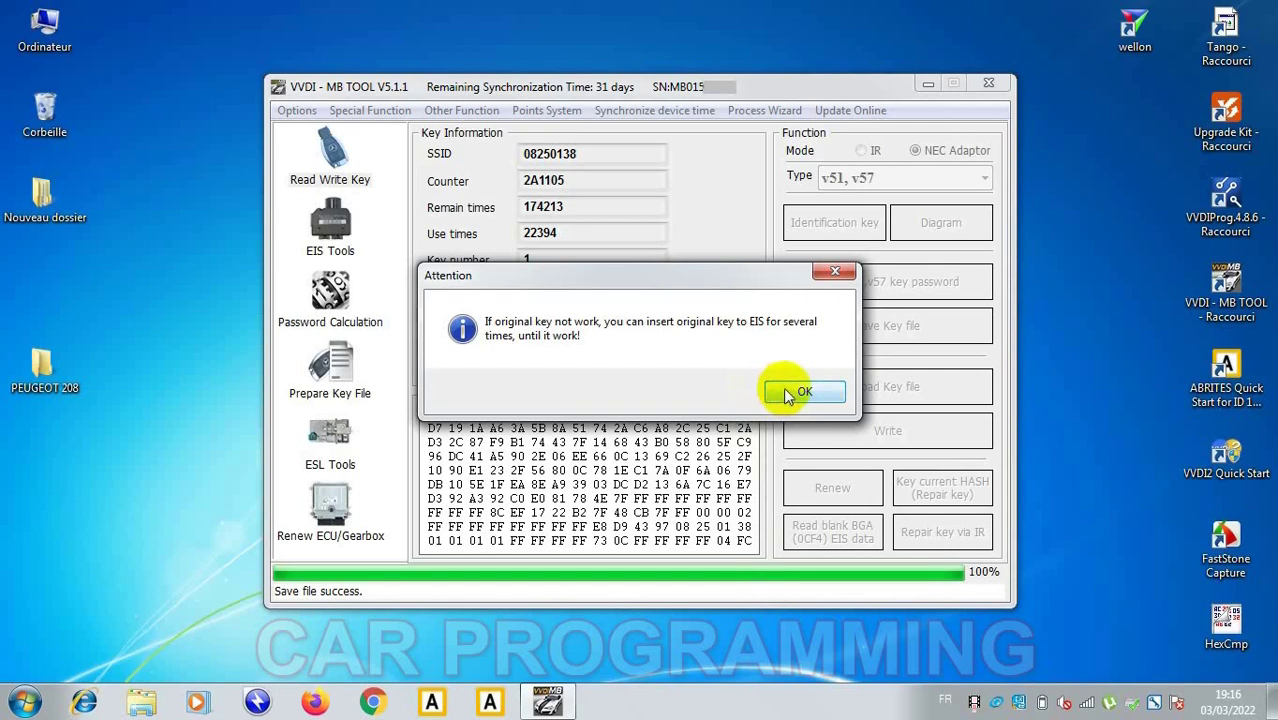
click(785, 393)
Copy the key password and open the MERCEDES W204 folder on the desktop, moving it clear of the tool window.
click(693, 365)
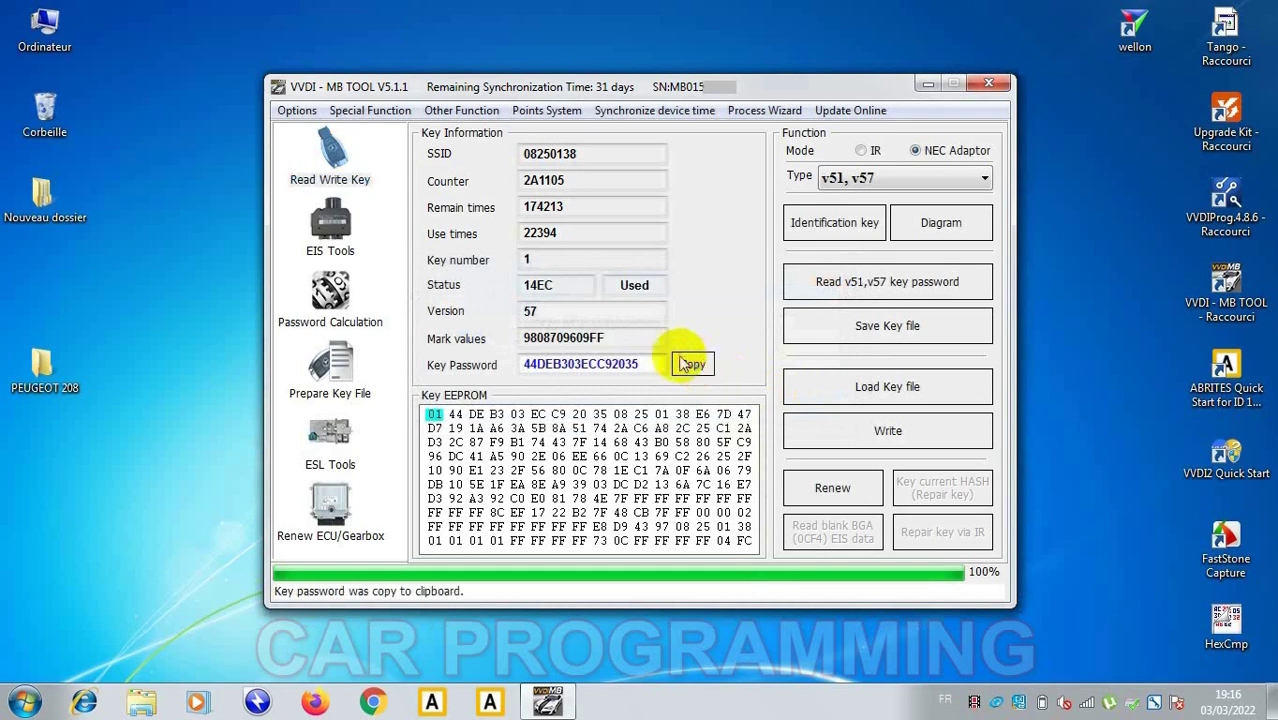
drag(878, 88, 1010, 118)
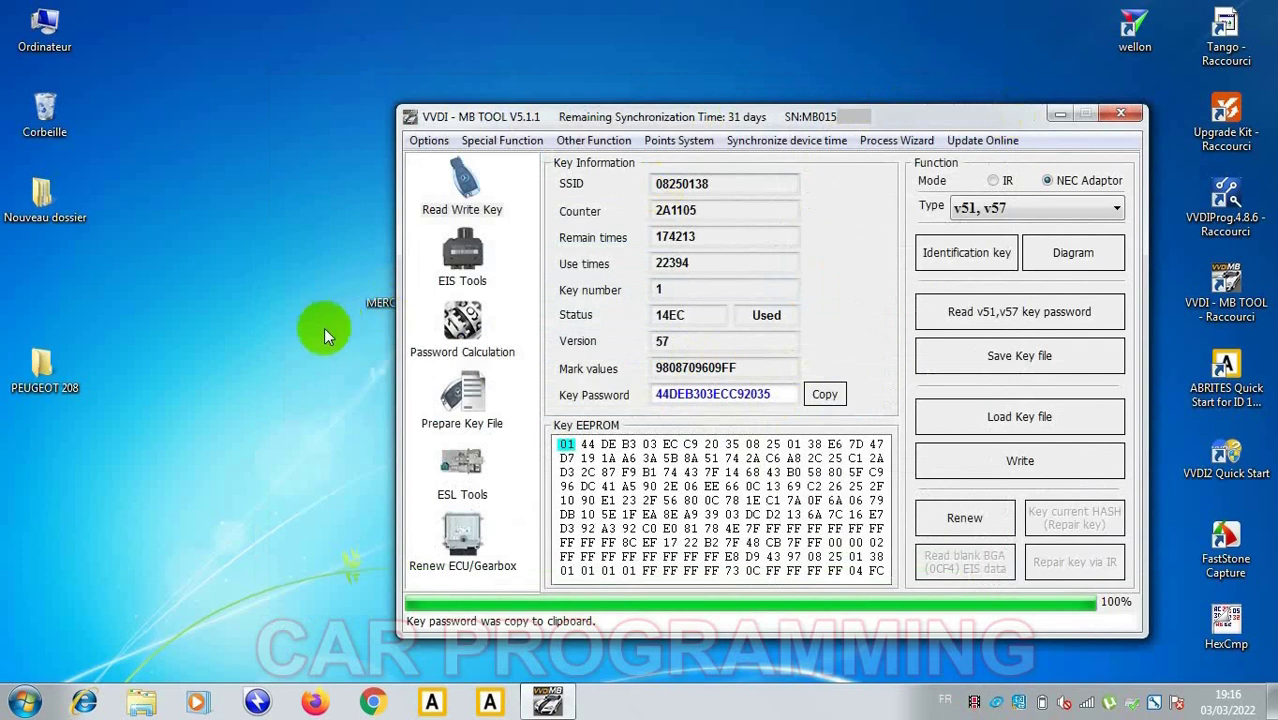
drag(368, 305, 228, 290)
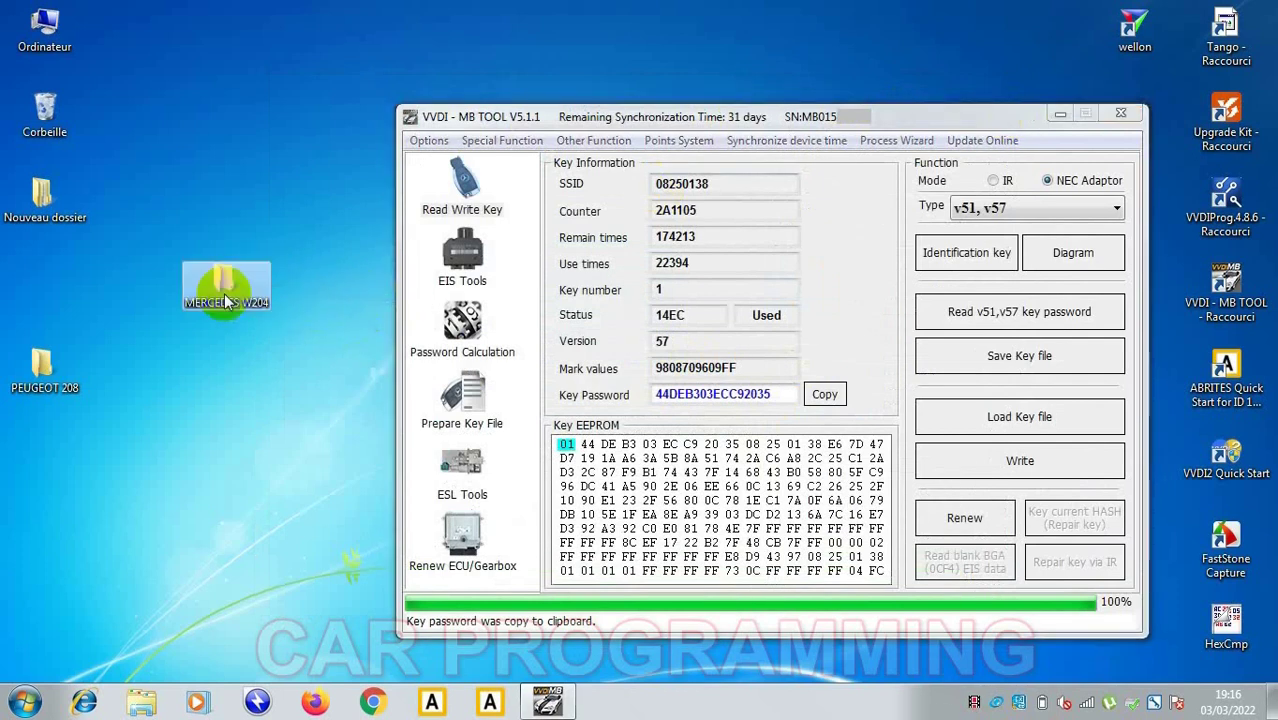
right_click(226, 292)
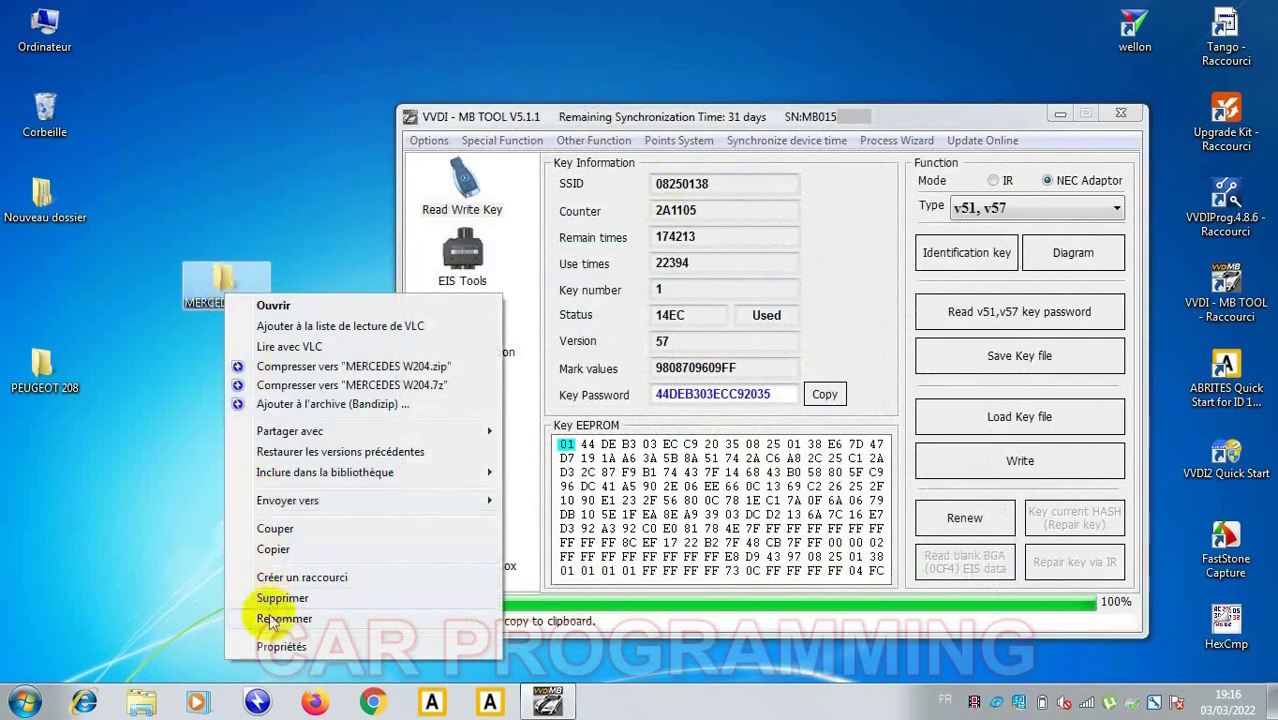
double_click(212, 300)
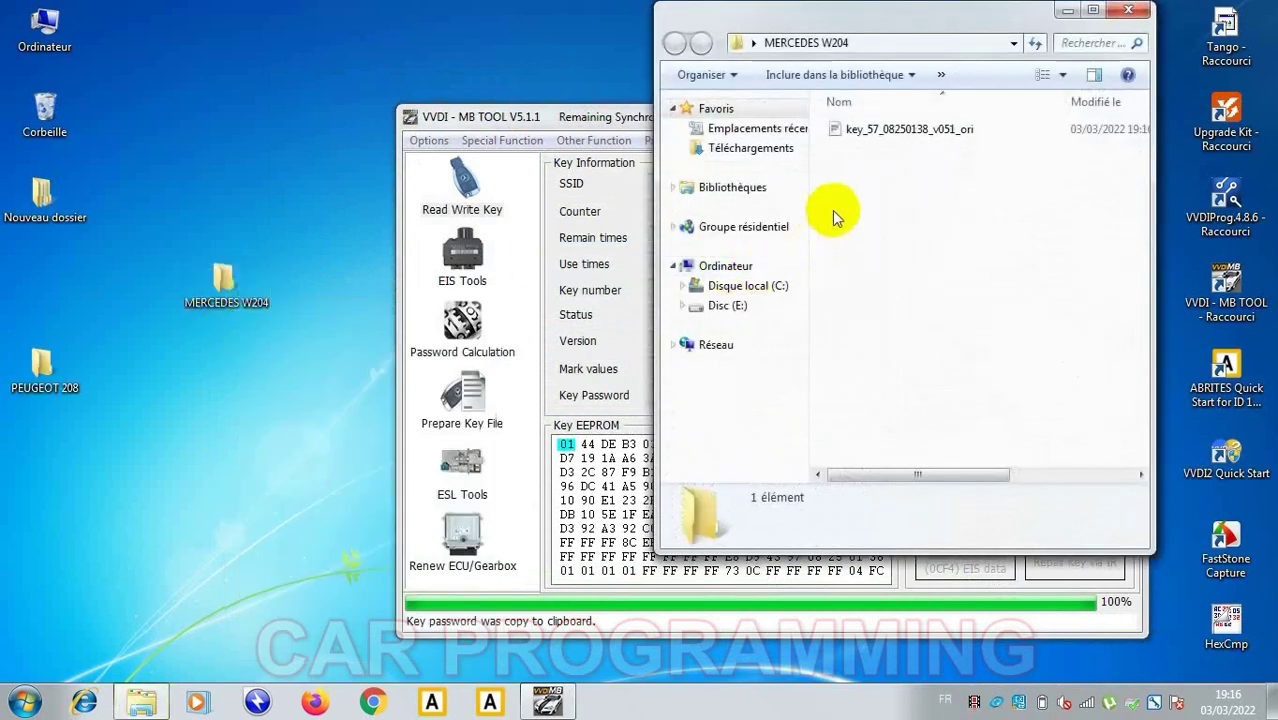
Create a text document named PASSWORD in the MERCEDES W204 folder.
right_click(847, 207)
mouse_move(900, 453)
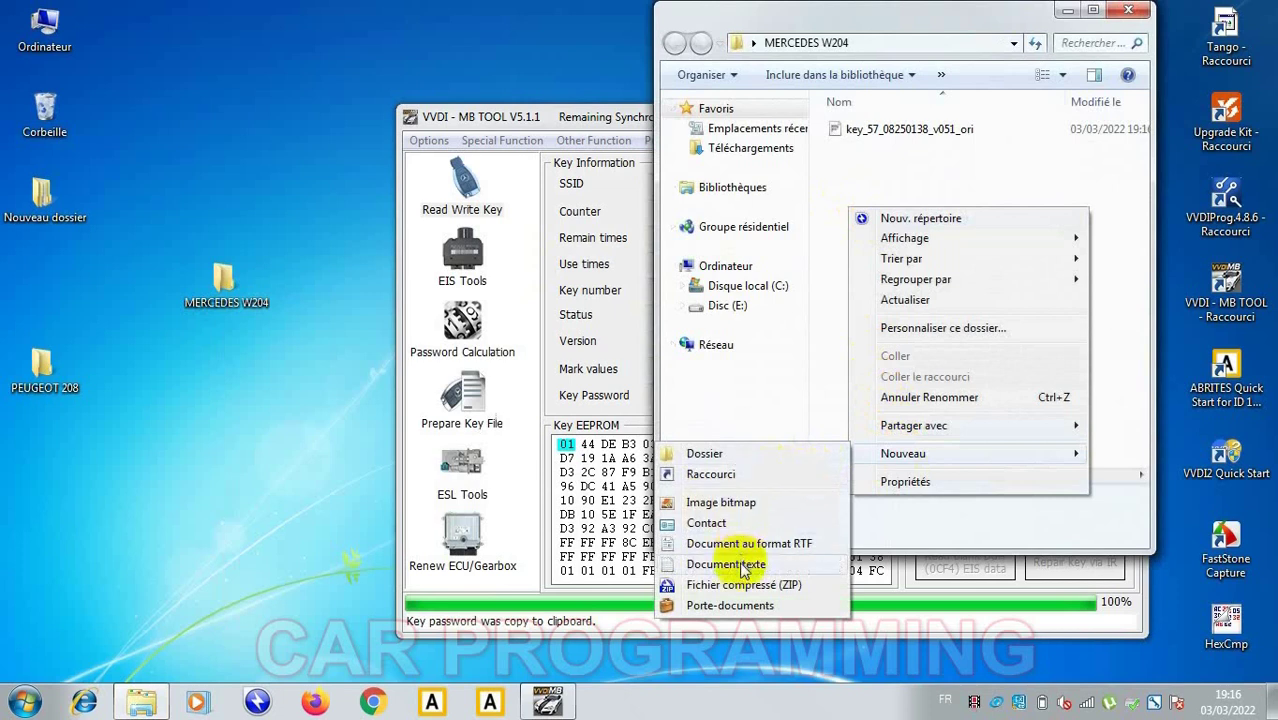
click(735, 563)
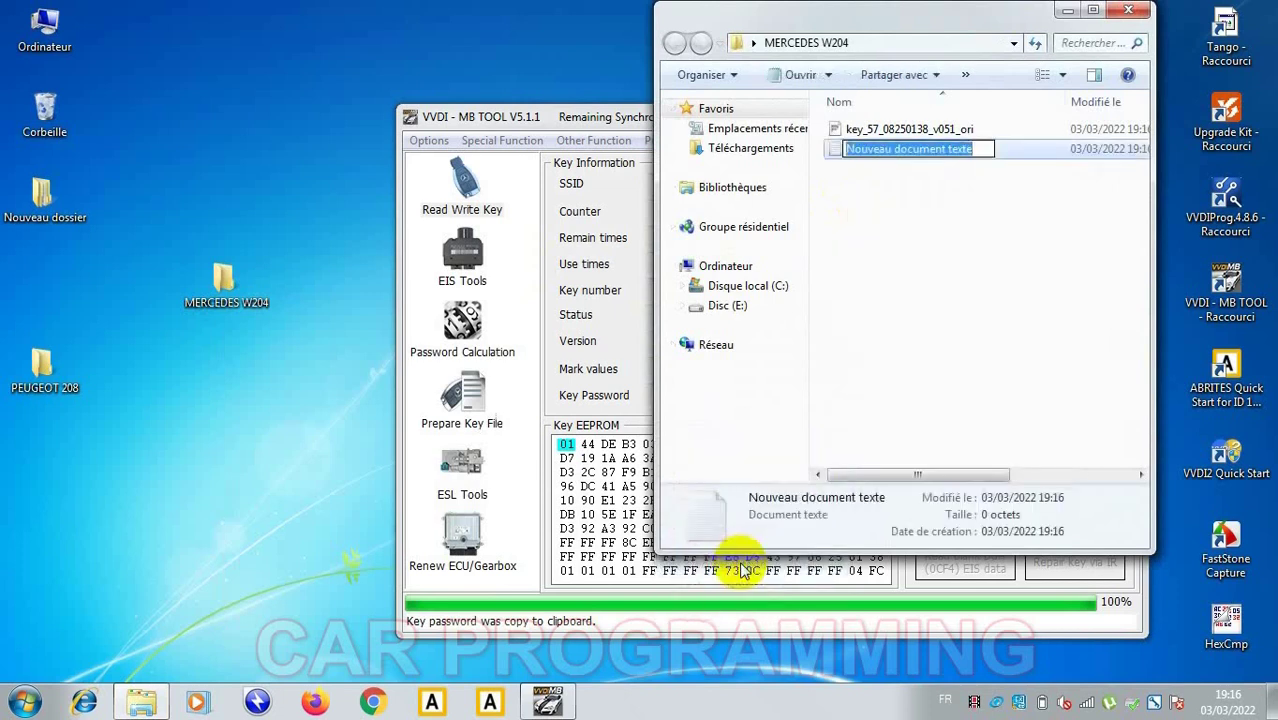
text(PASSWOR)
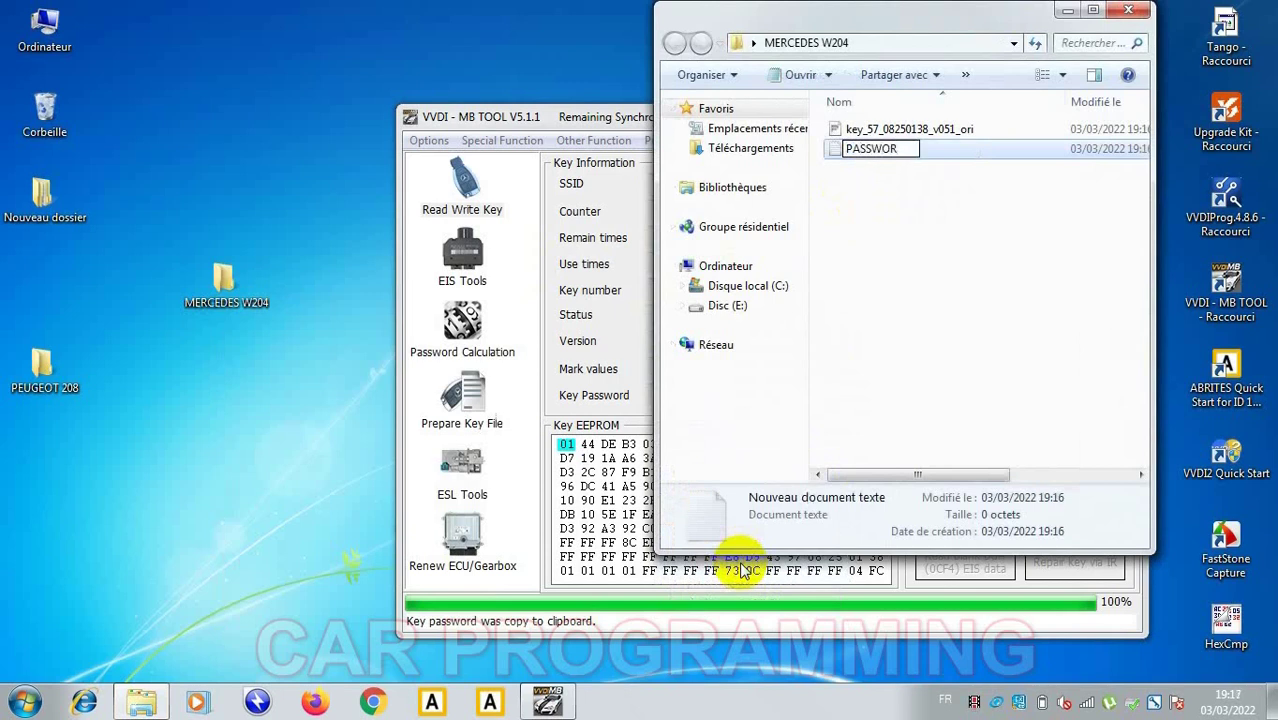
text(D)
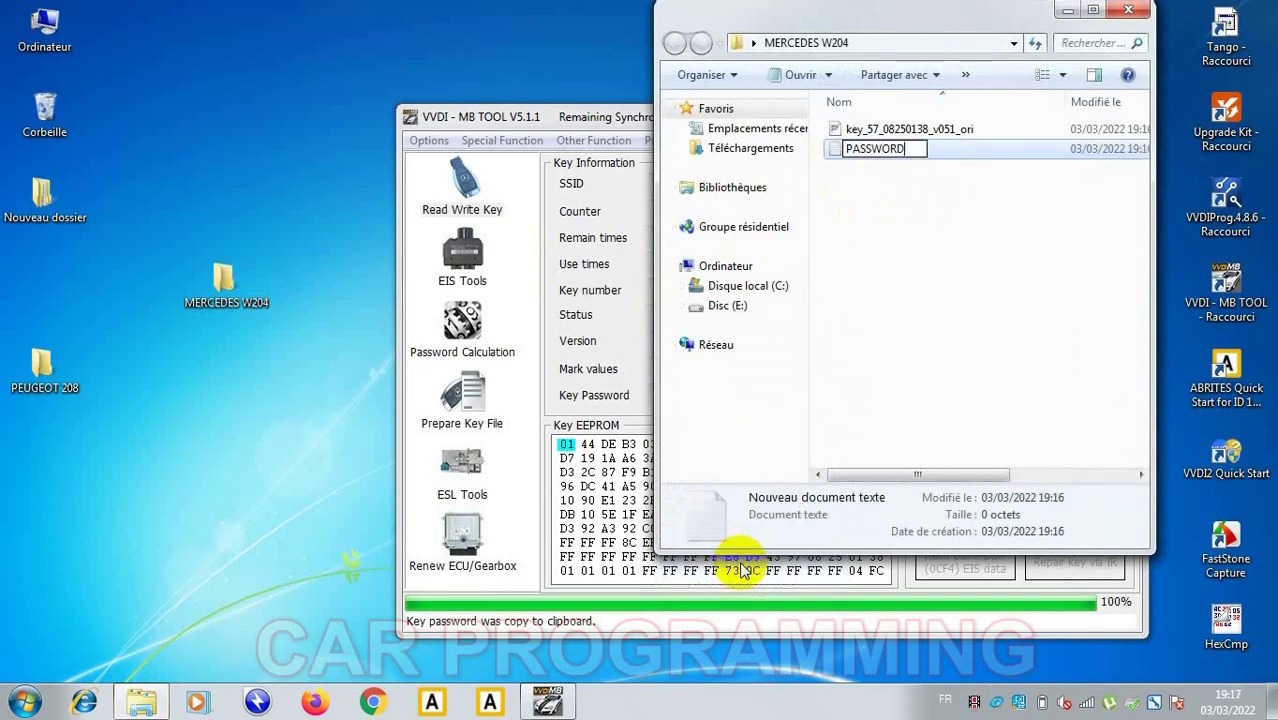
click(860, 232)
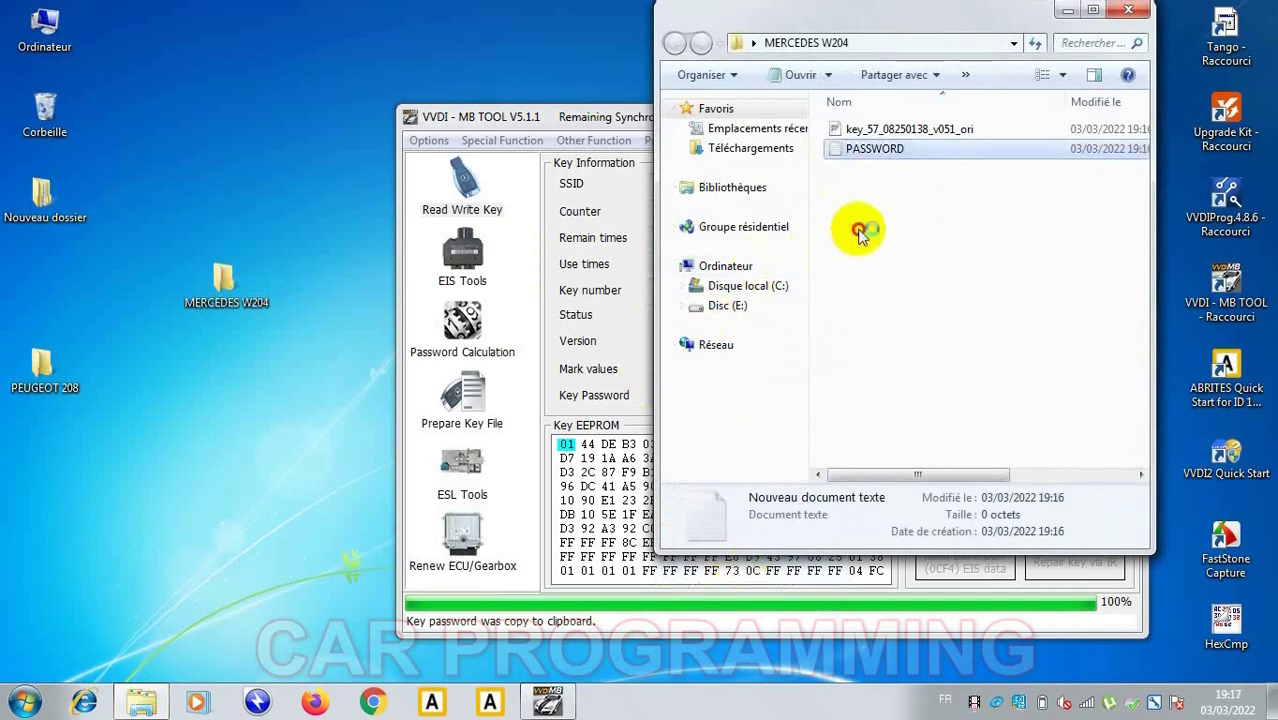
Paste the copied key password into the PASSWORD text file, save it, and close the file and its folder.
double_click(870, 150)
right_click(866, 186)
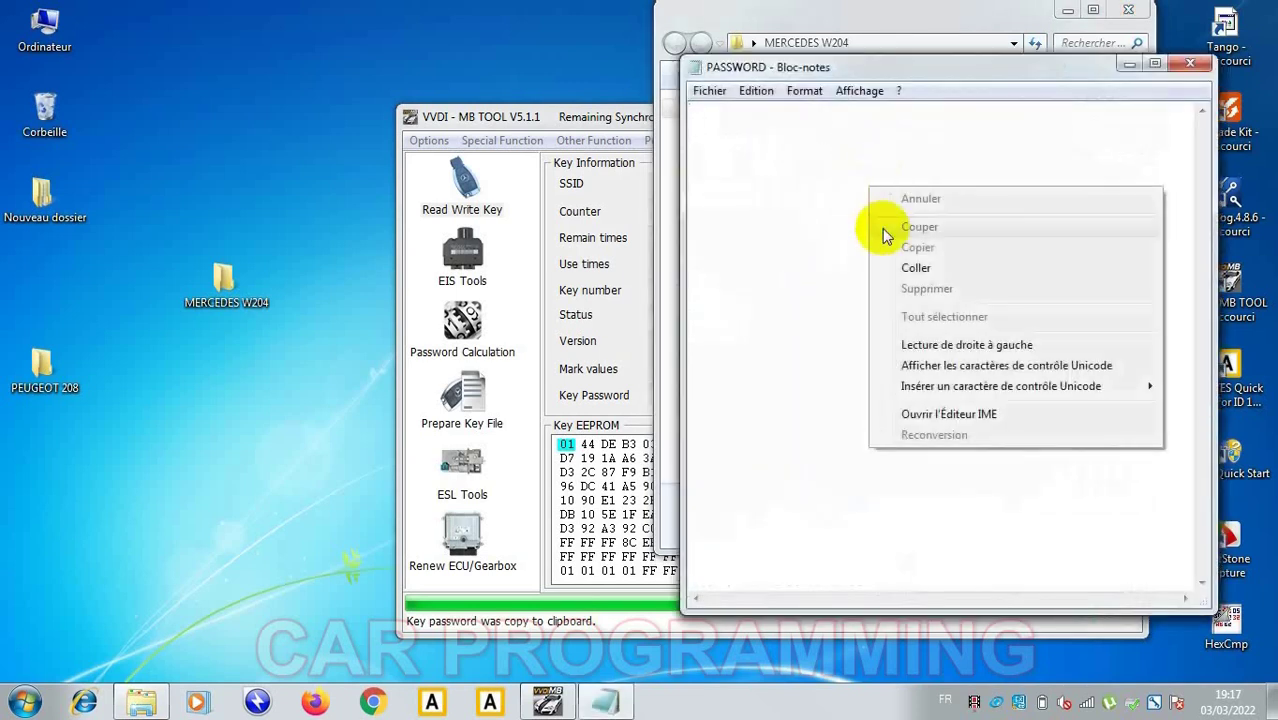
click(893, 262)
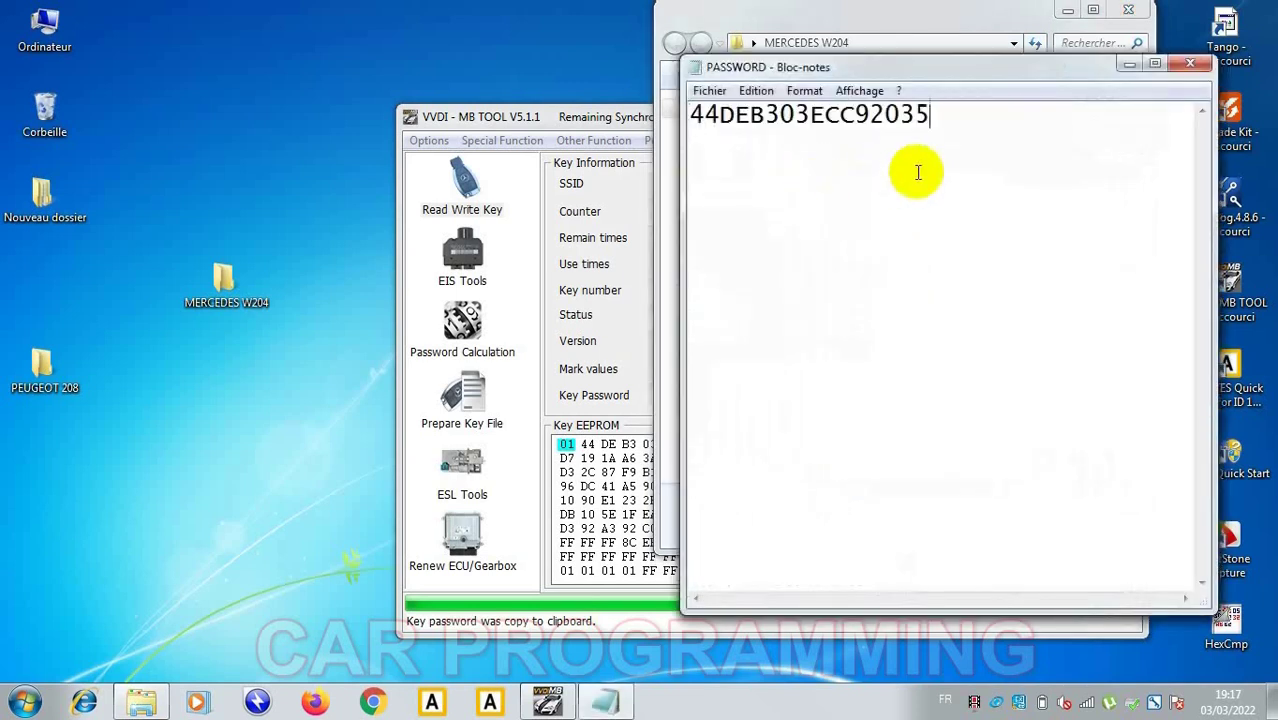
click(1185, 70)
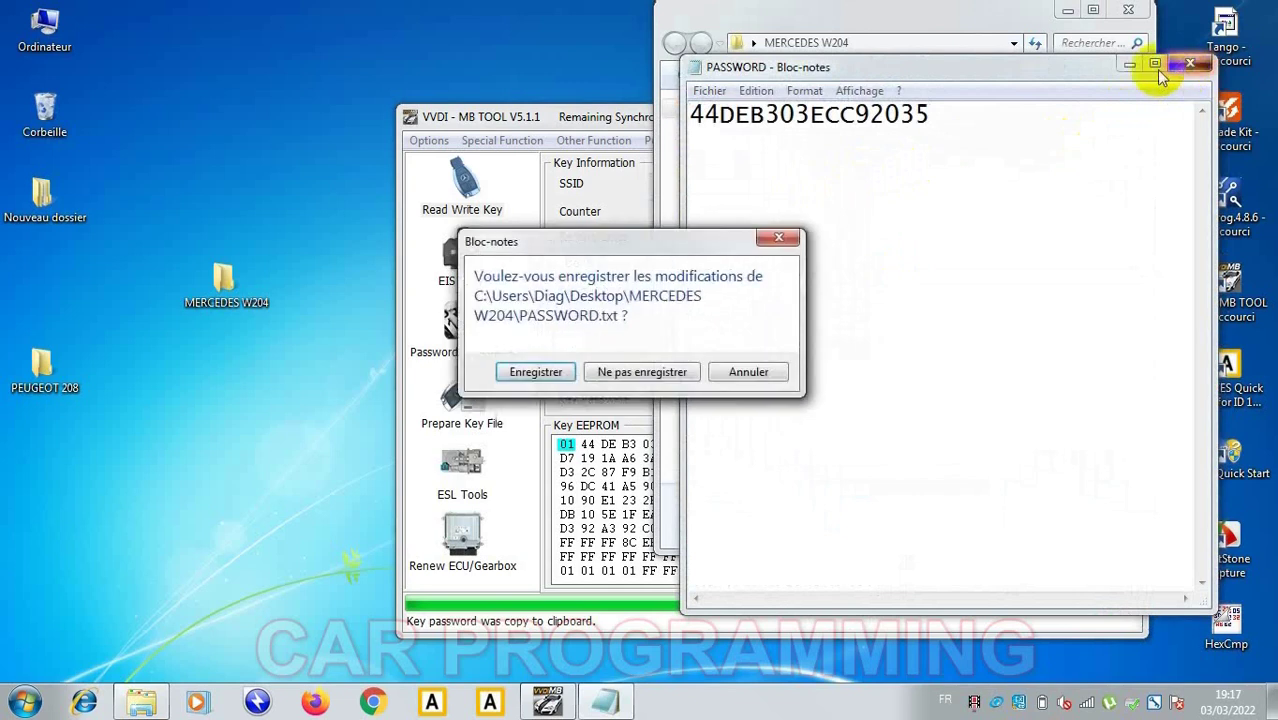
click(550, 372)
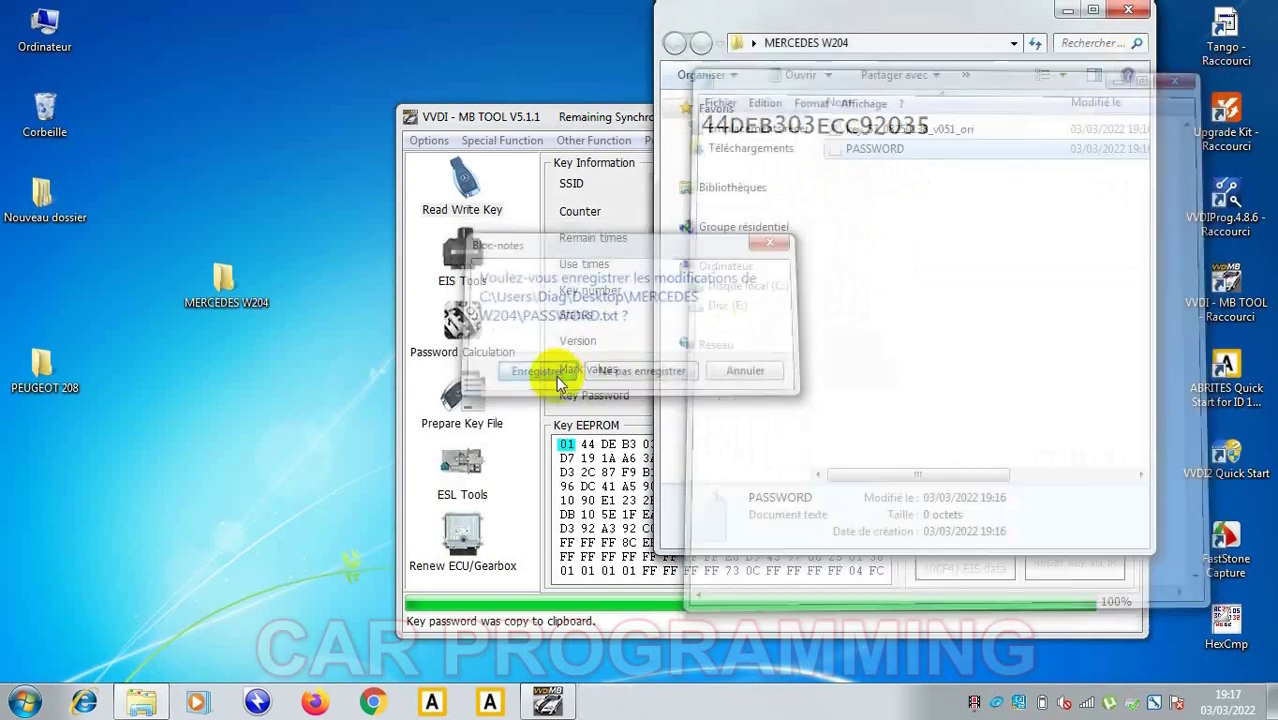
click(1128, 10)
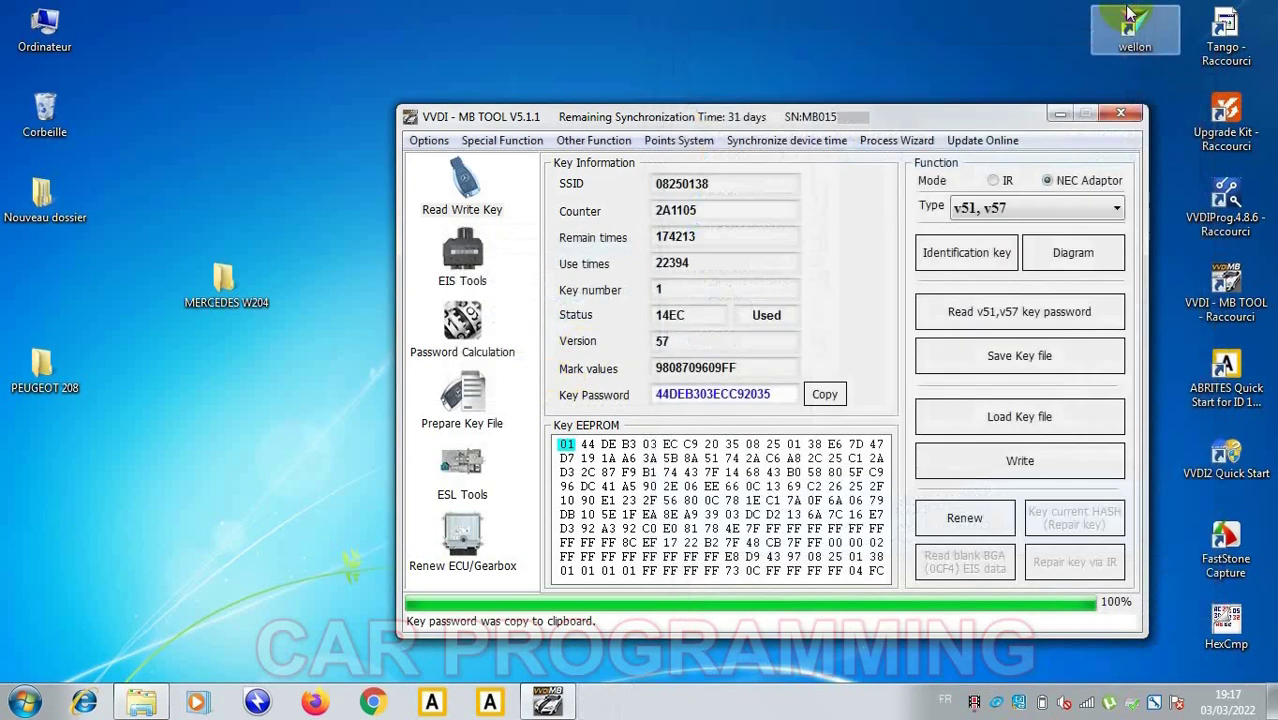
Read the EIS data over OBD with automatic chassis detection and paste the copied key password into the EIS key information.
click(468, 255)
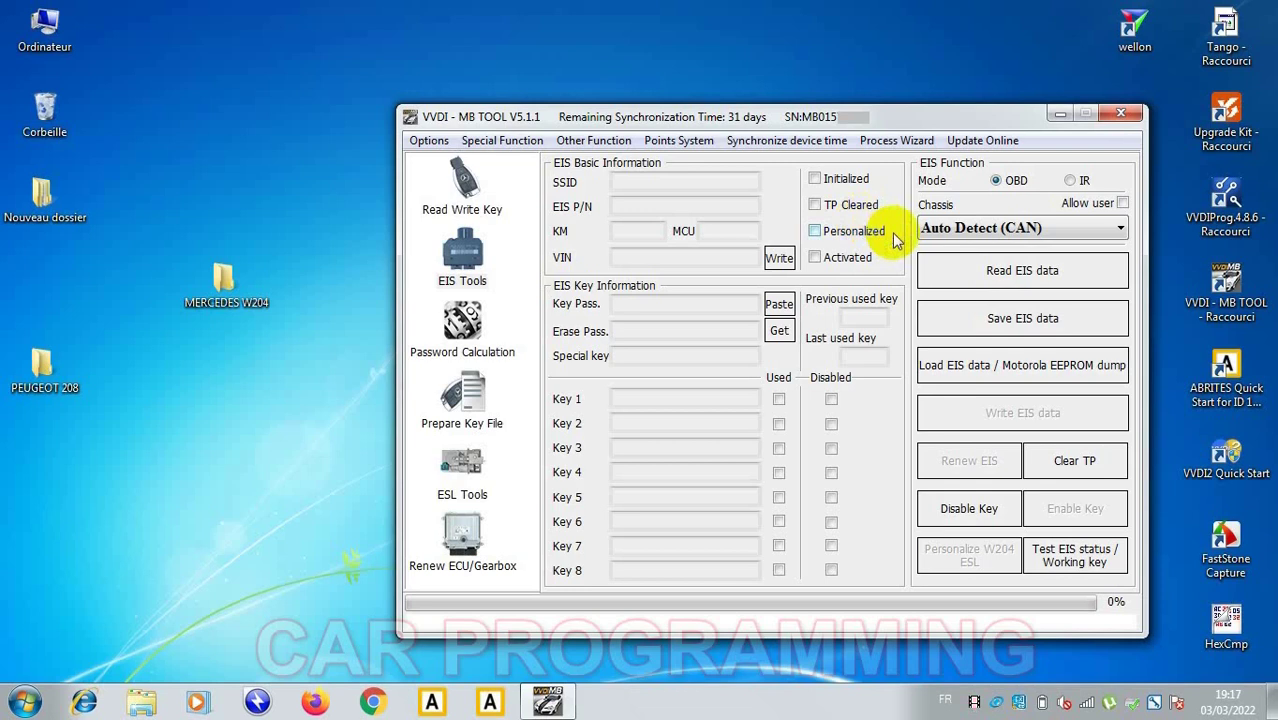
click(940, 270)
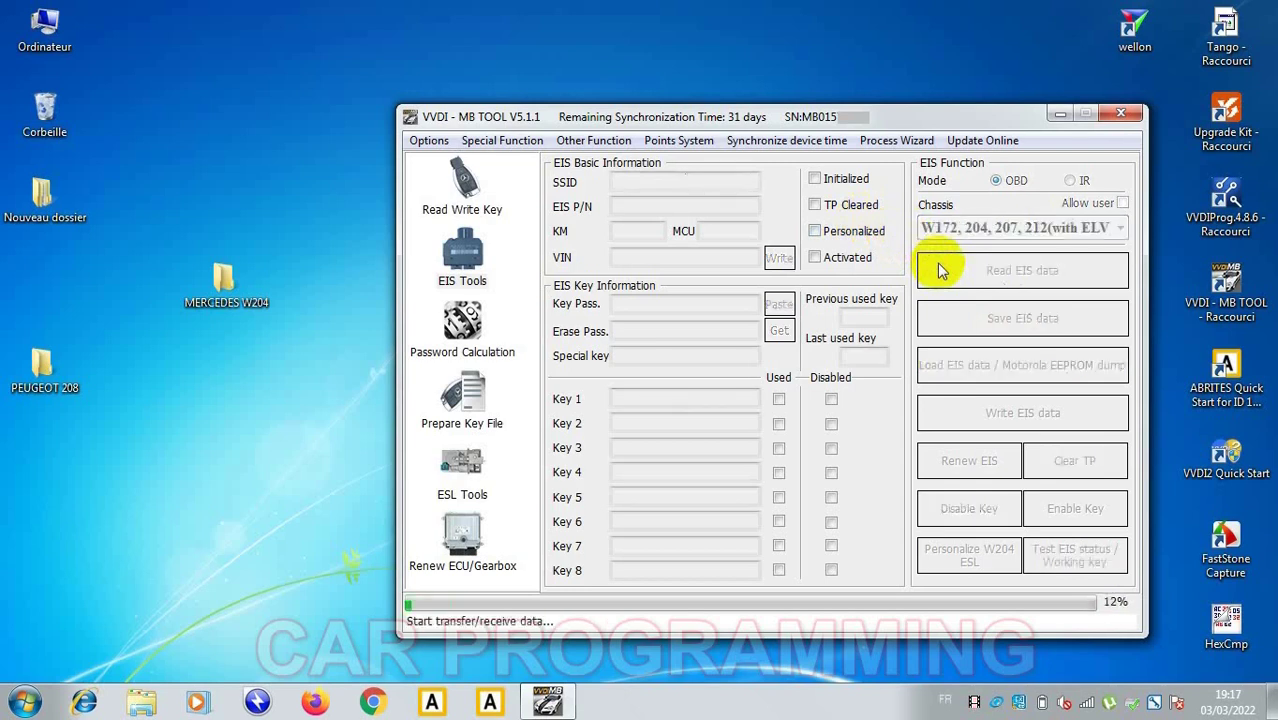
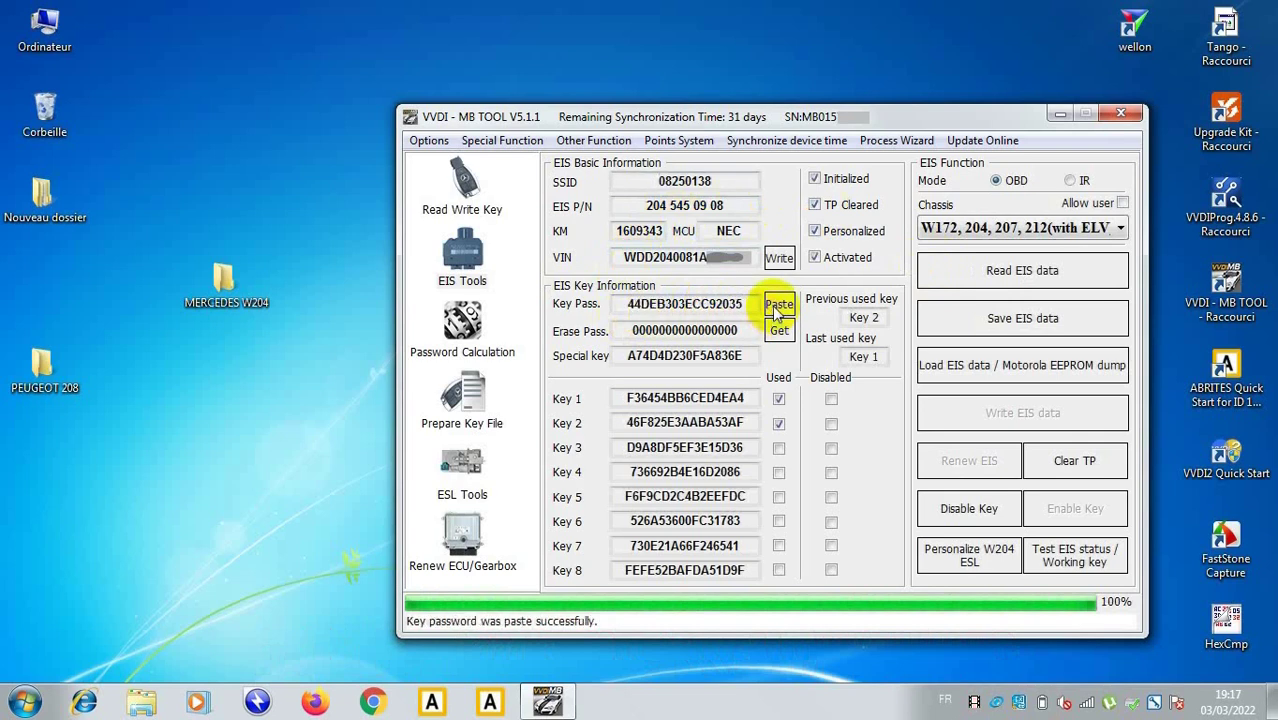
Save the EIS data in the MERCEDES W204 folder under the suggested name, plus an HC05-format copy with HC05 added to its name.
click(981, 334)
click(981, 331)
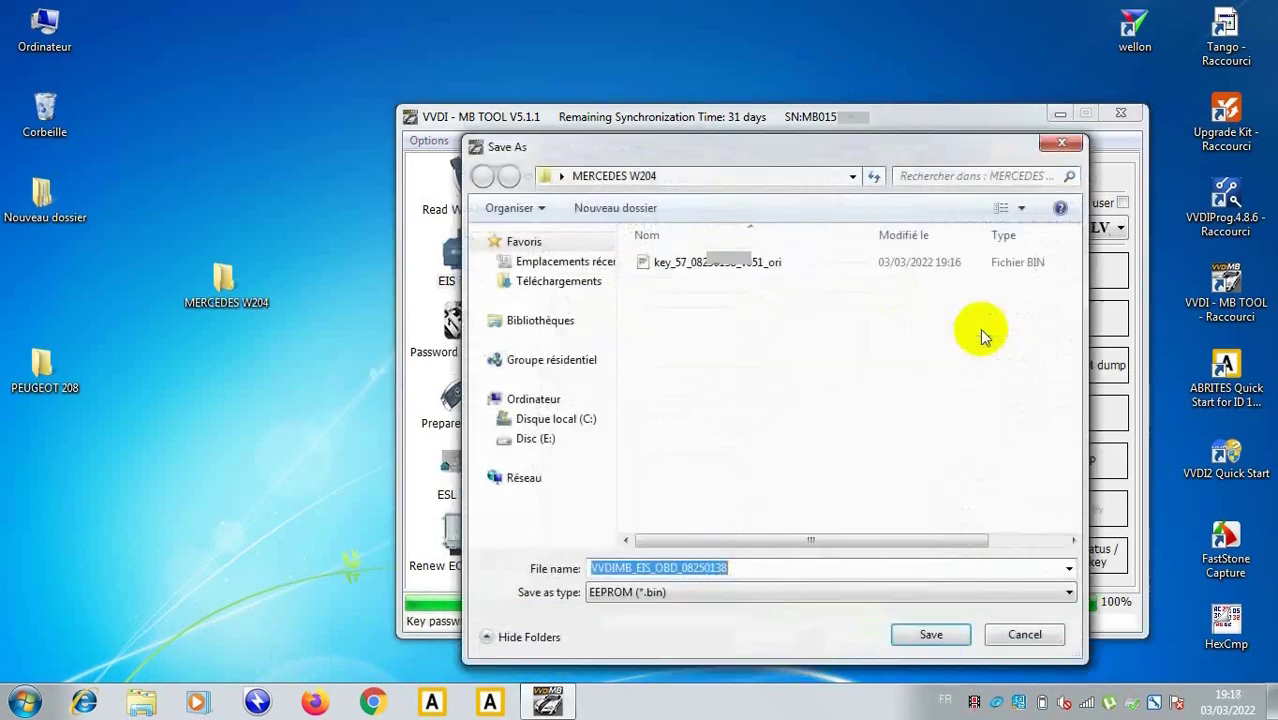
click(750, 570)
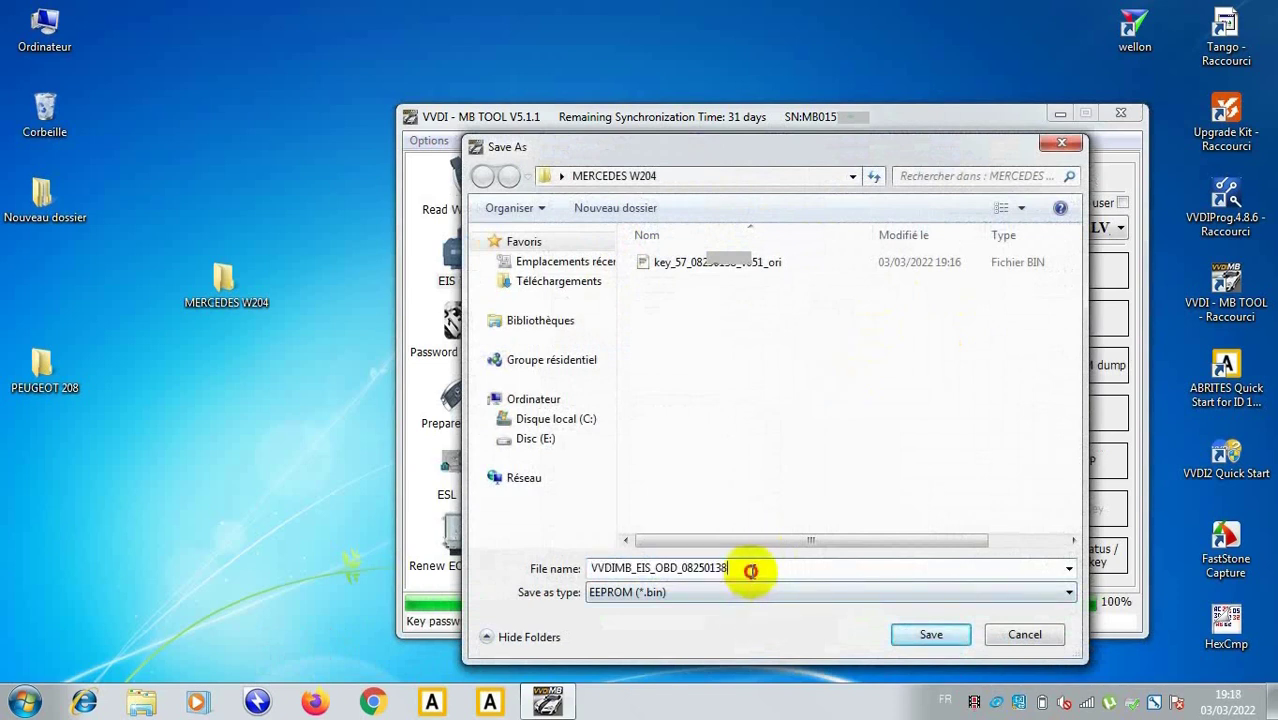
click(912, 636)
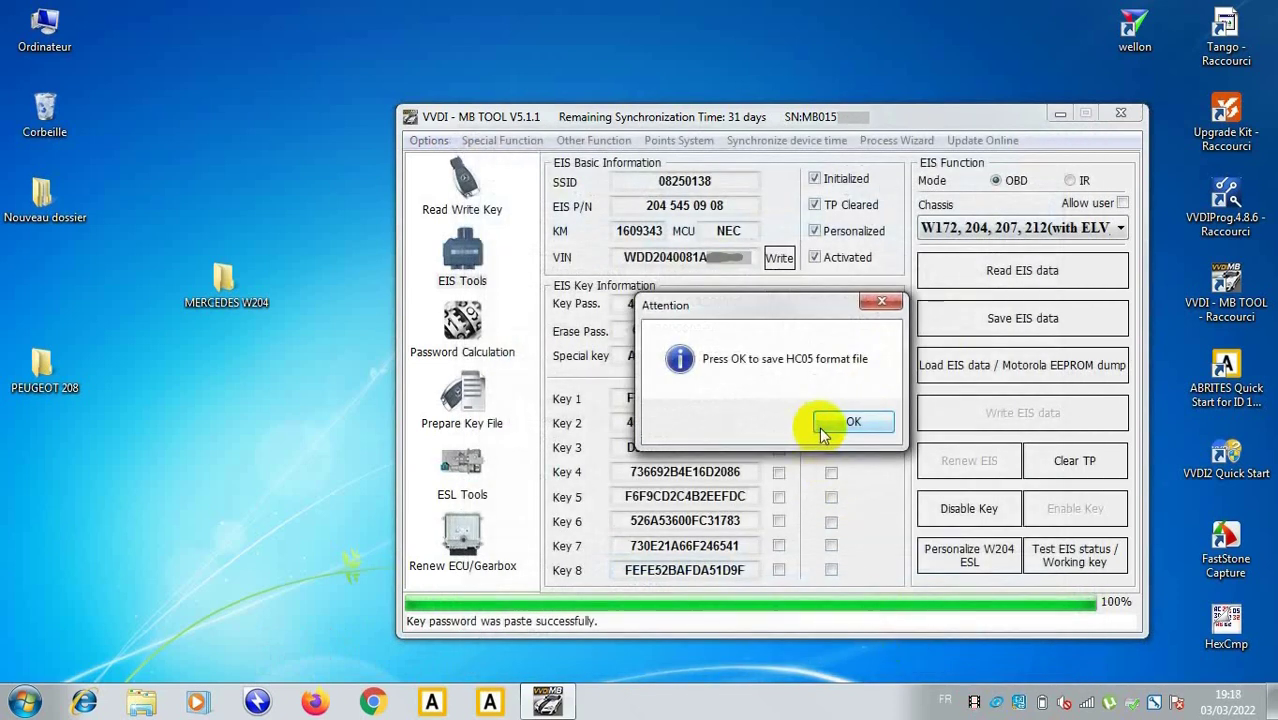
click(826, 421)
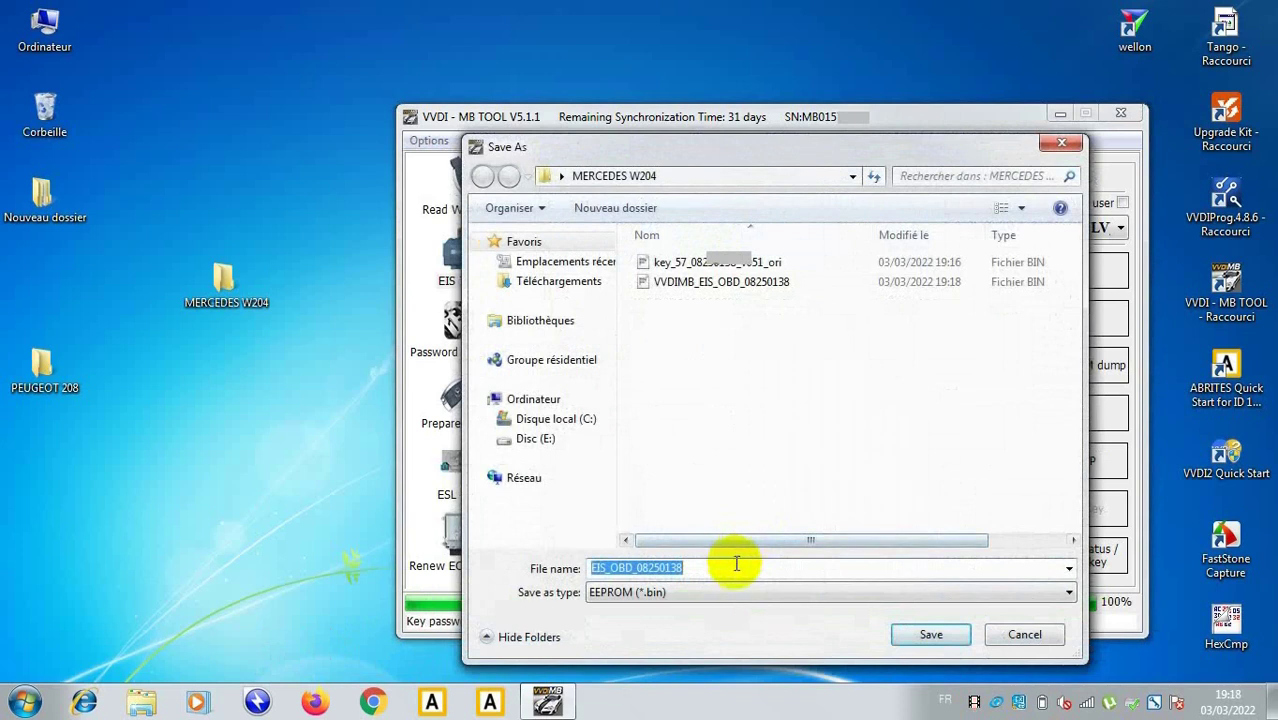
click(736, 565)
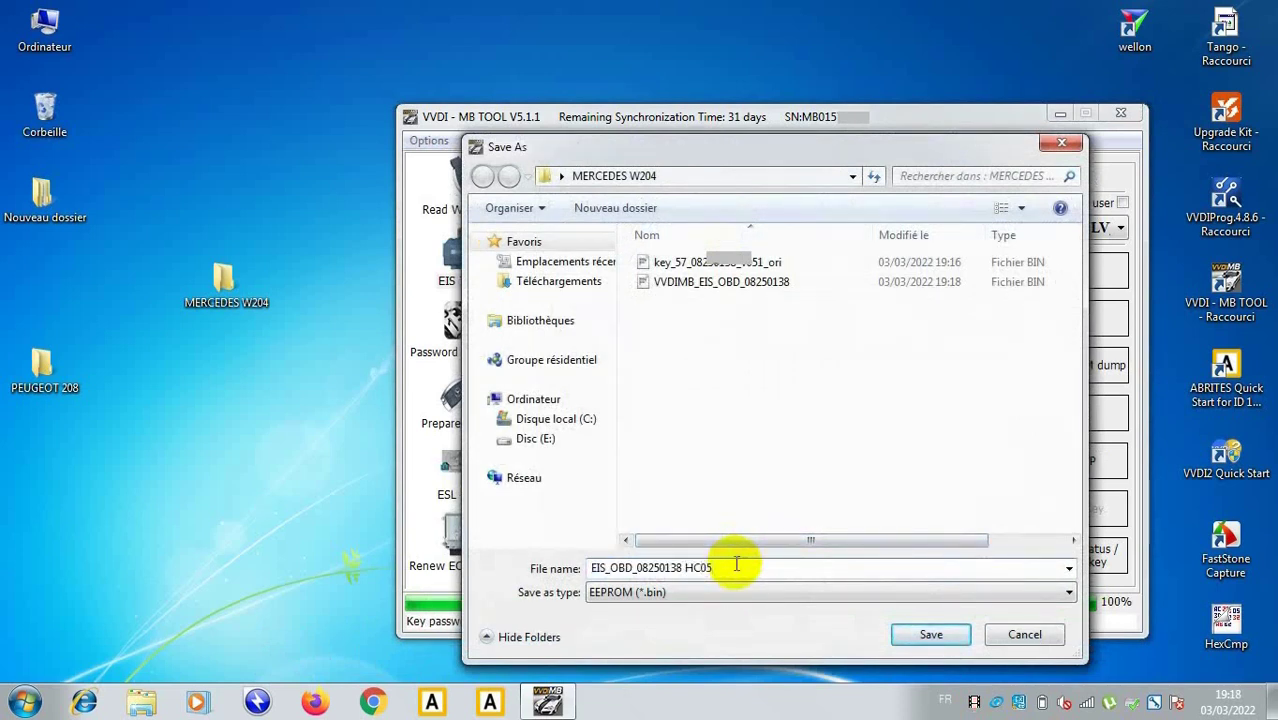
click(907, 637)
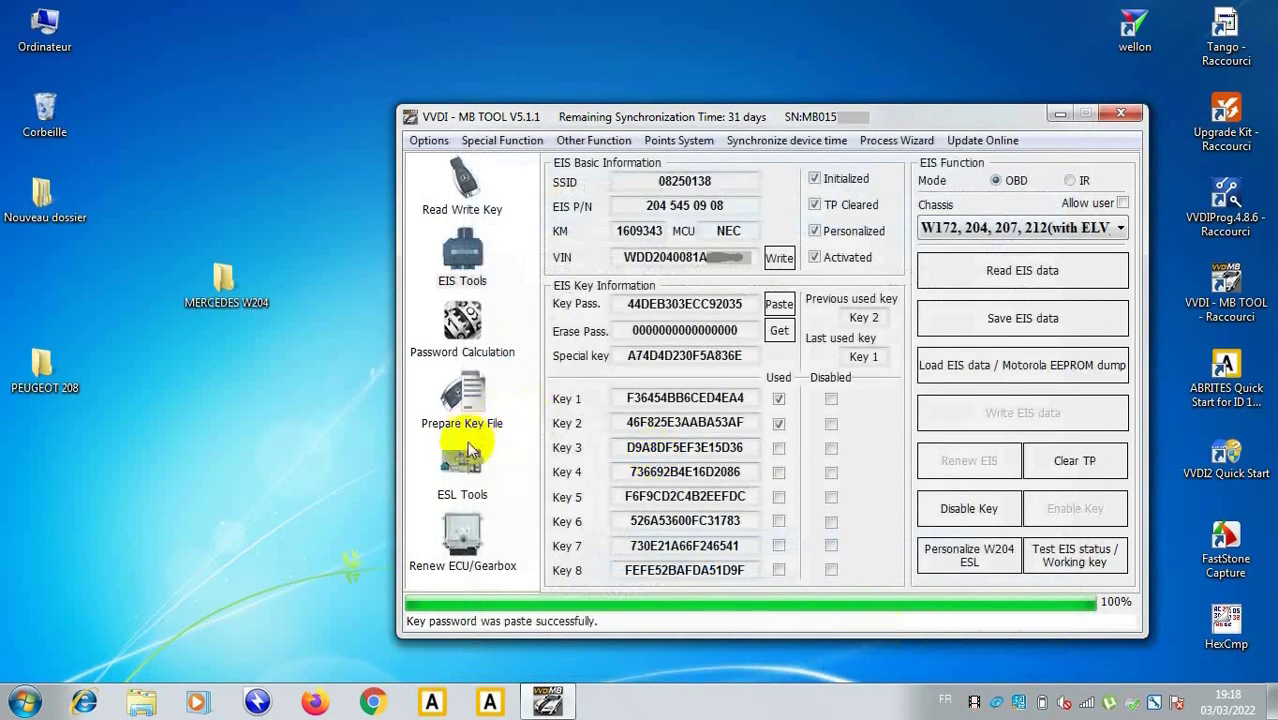
Read the steering lock's ESL data over OBD and load the saved VVDI-MB EIS file into the ESL tool.
click(462, 460)
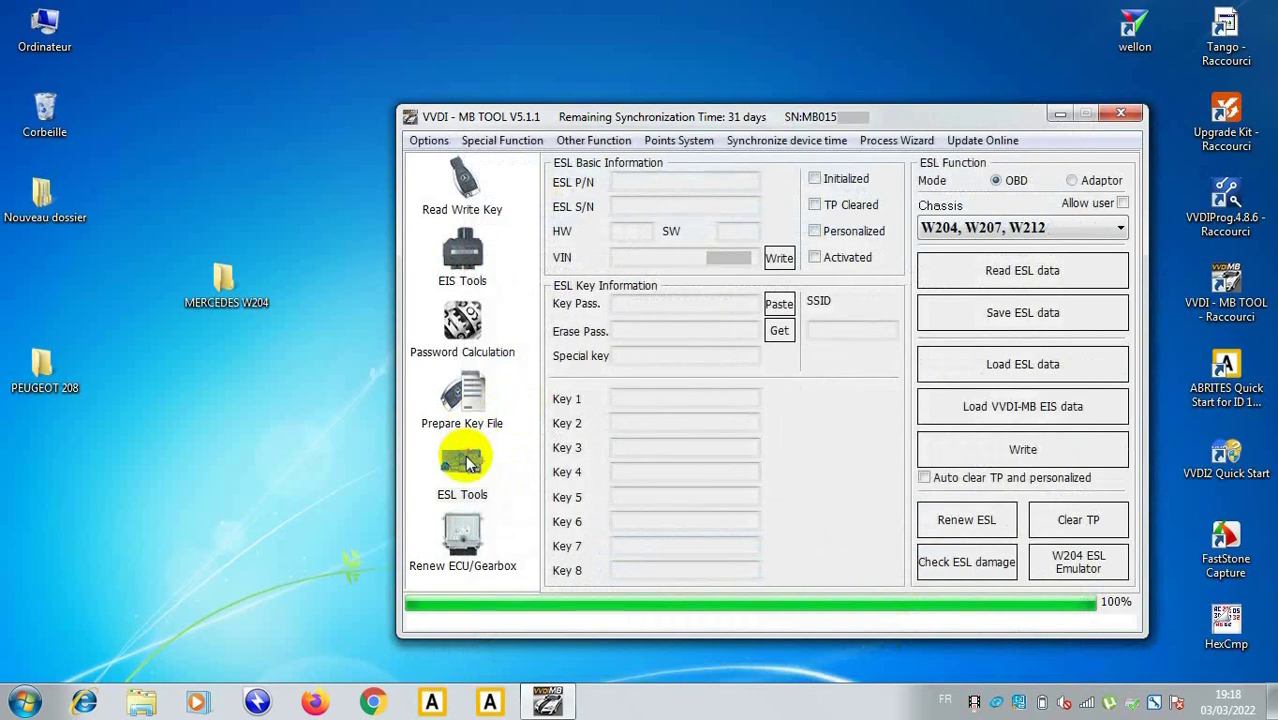
click(979, 277)
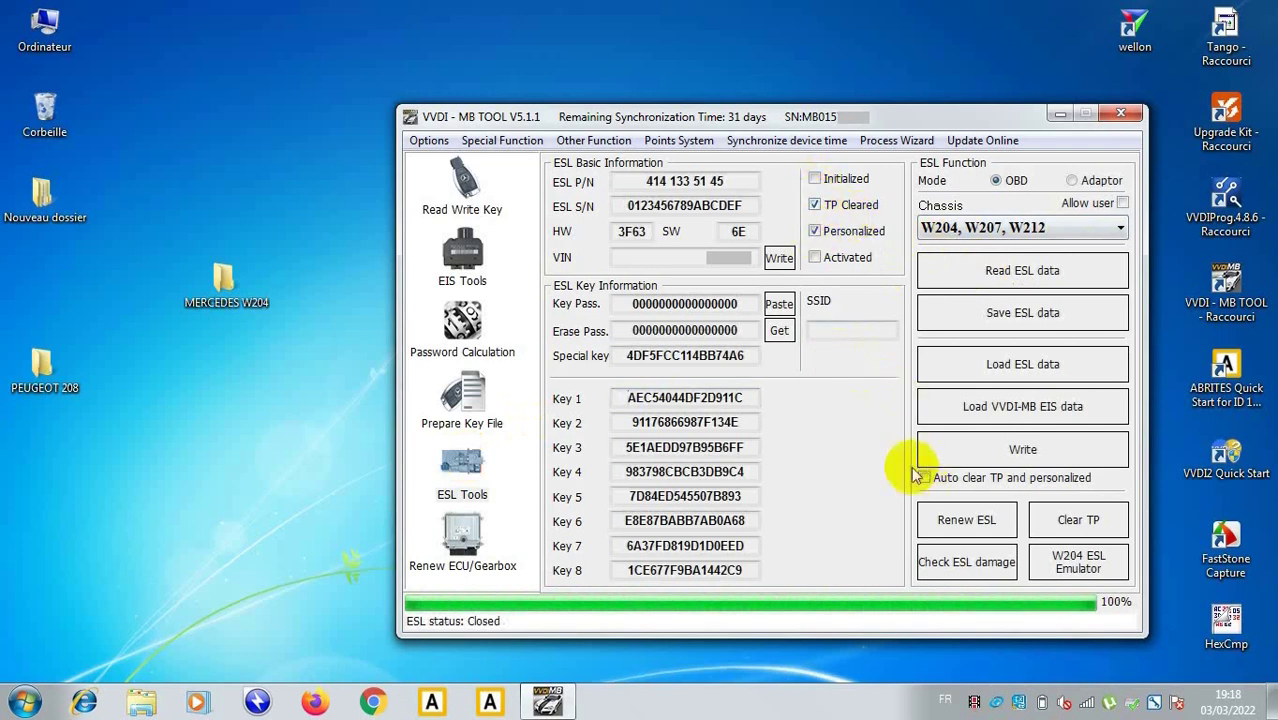
click(953, 413)
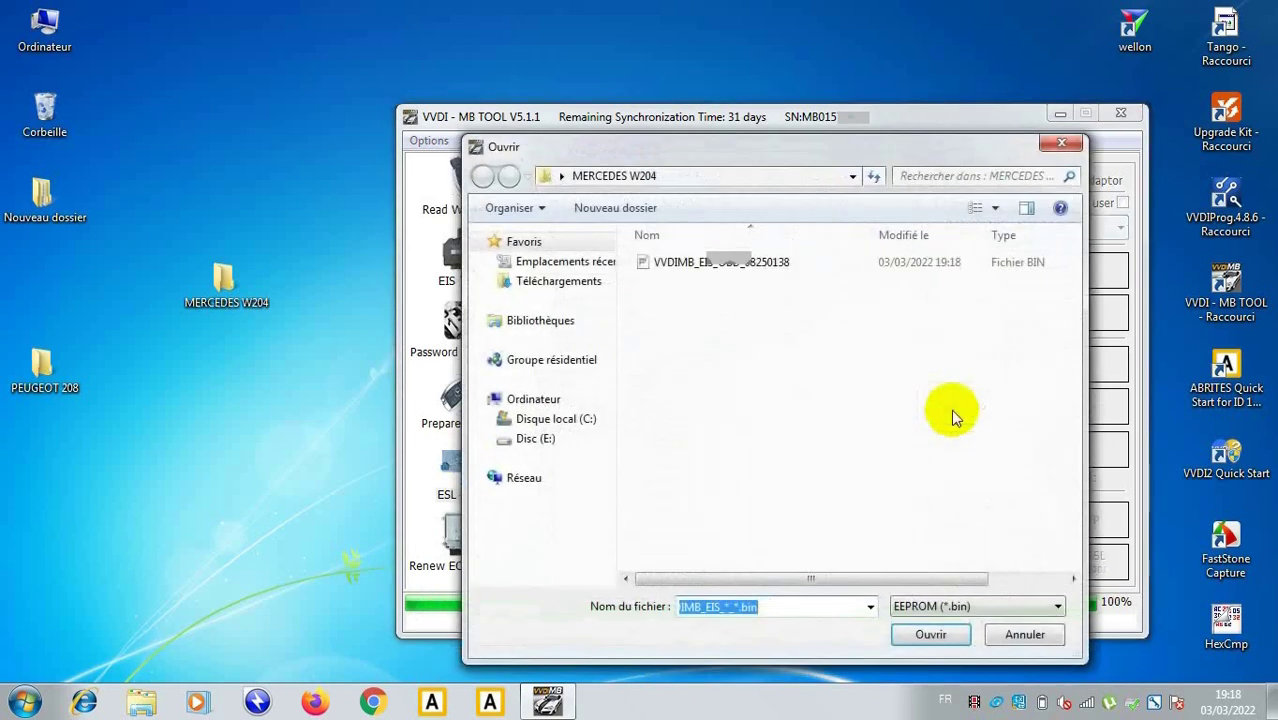
click(706, 268)
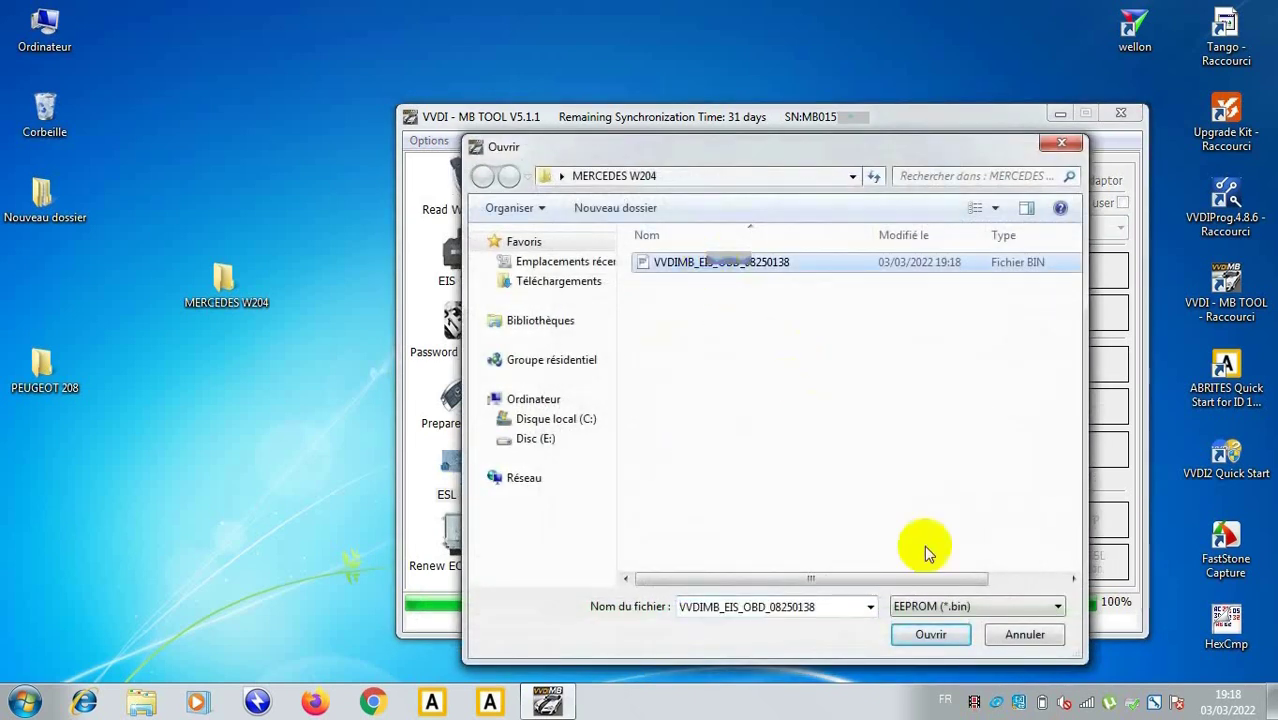
click(931, 634)
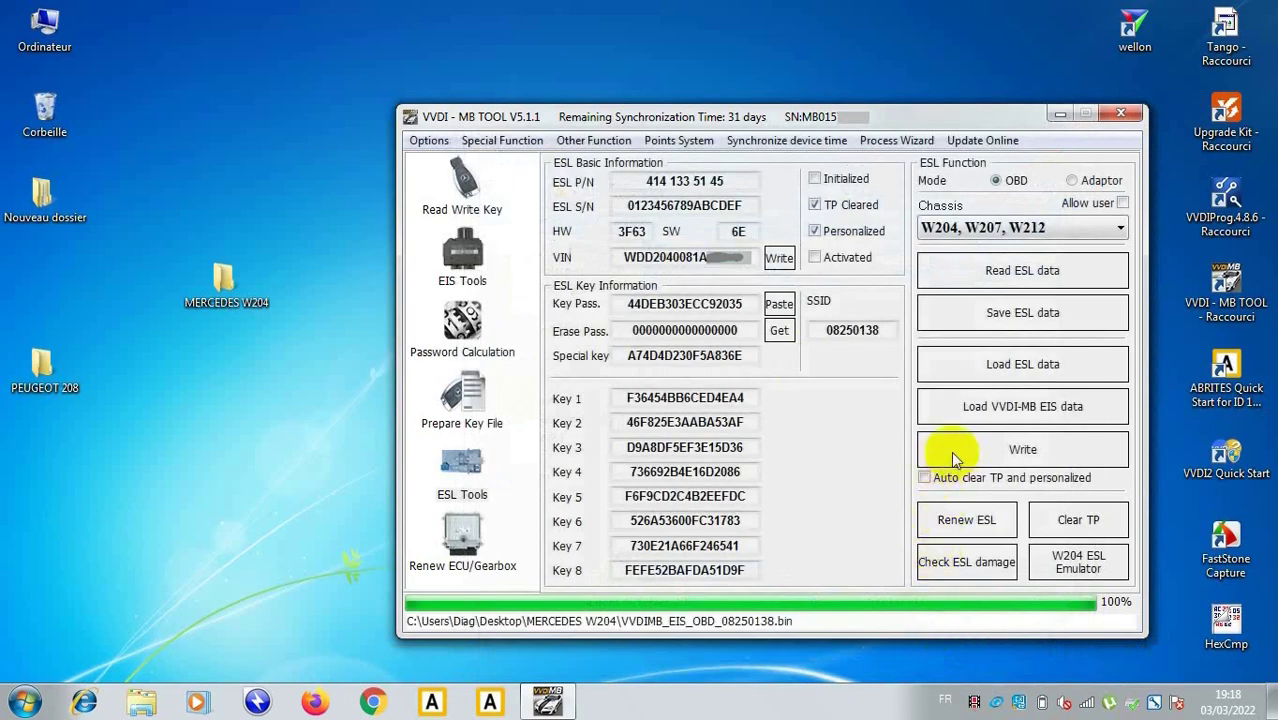
Write the loaded data to the ESL with automatic TP clearing and personalization enabled, and read the ESL data back.
click(926, 477)
click(958, 452)
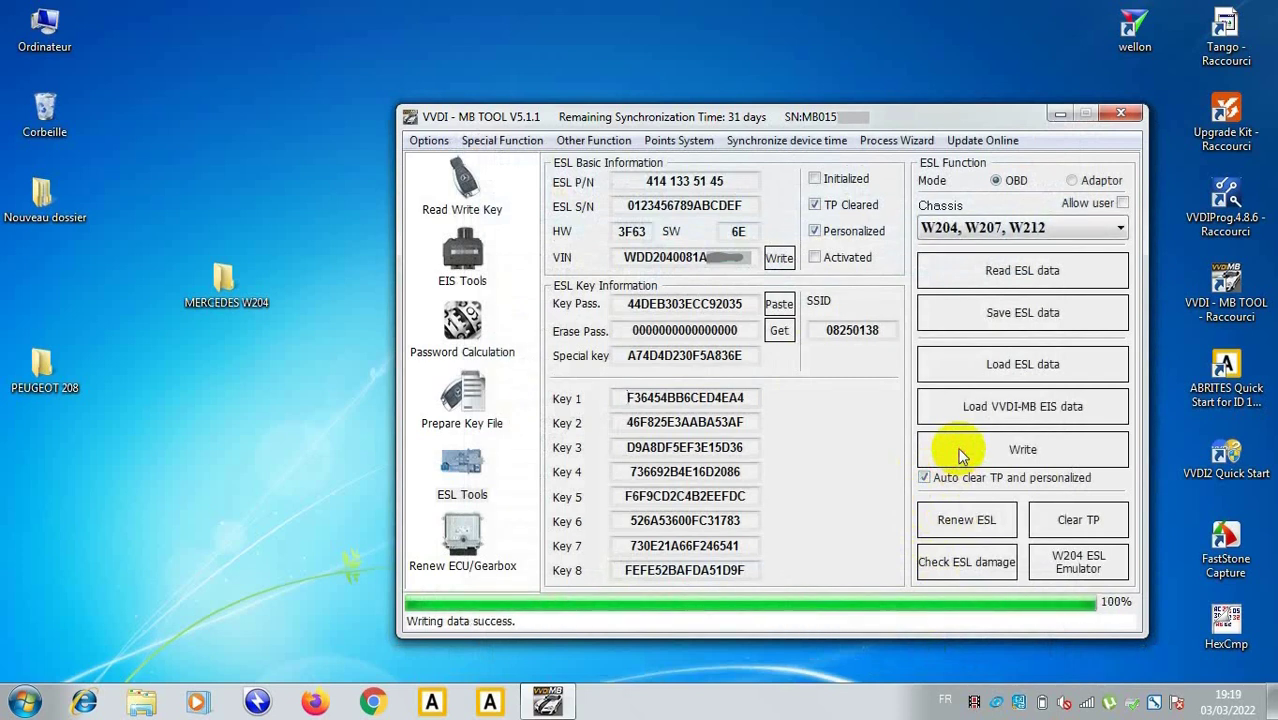
click(933, 279)
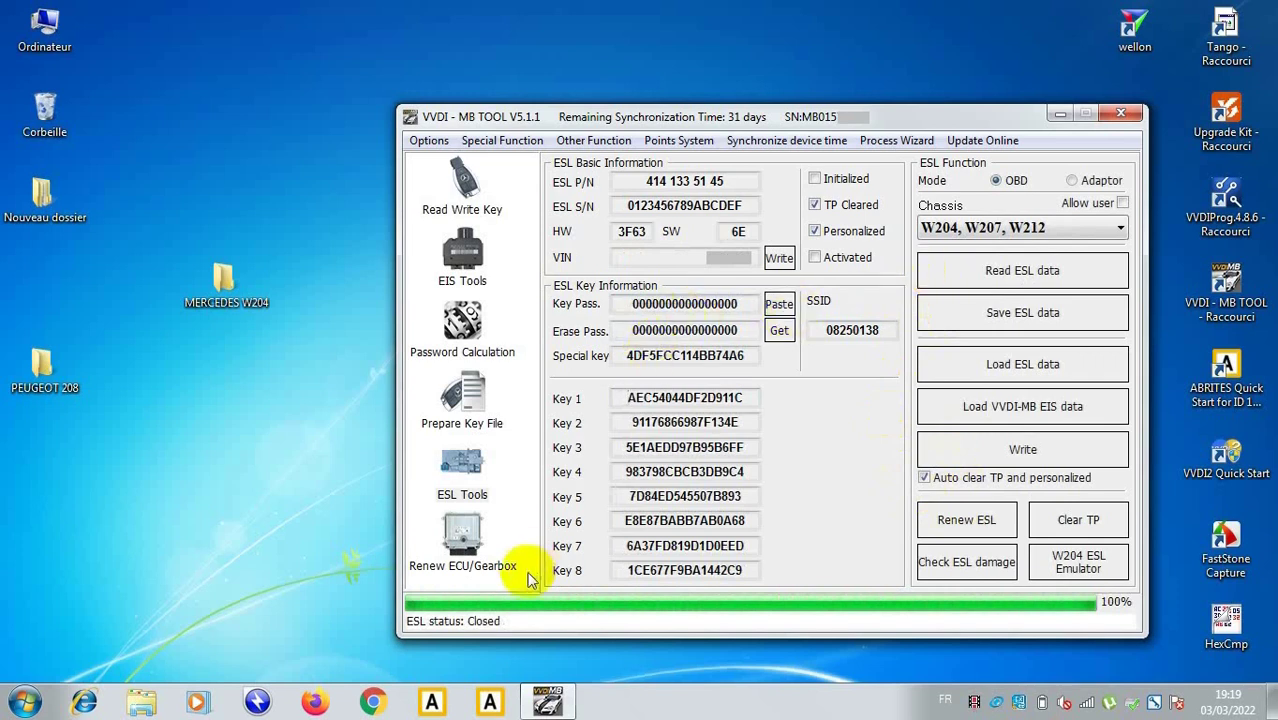
Load the saved VVDI-MB EIS file with password for preparing key files.
click(464, 416)
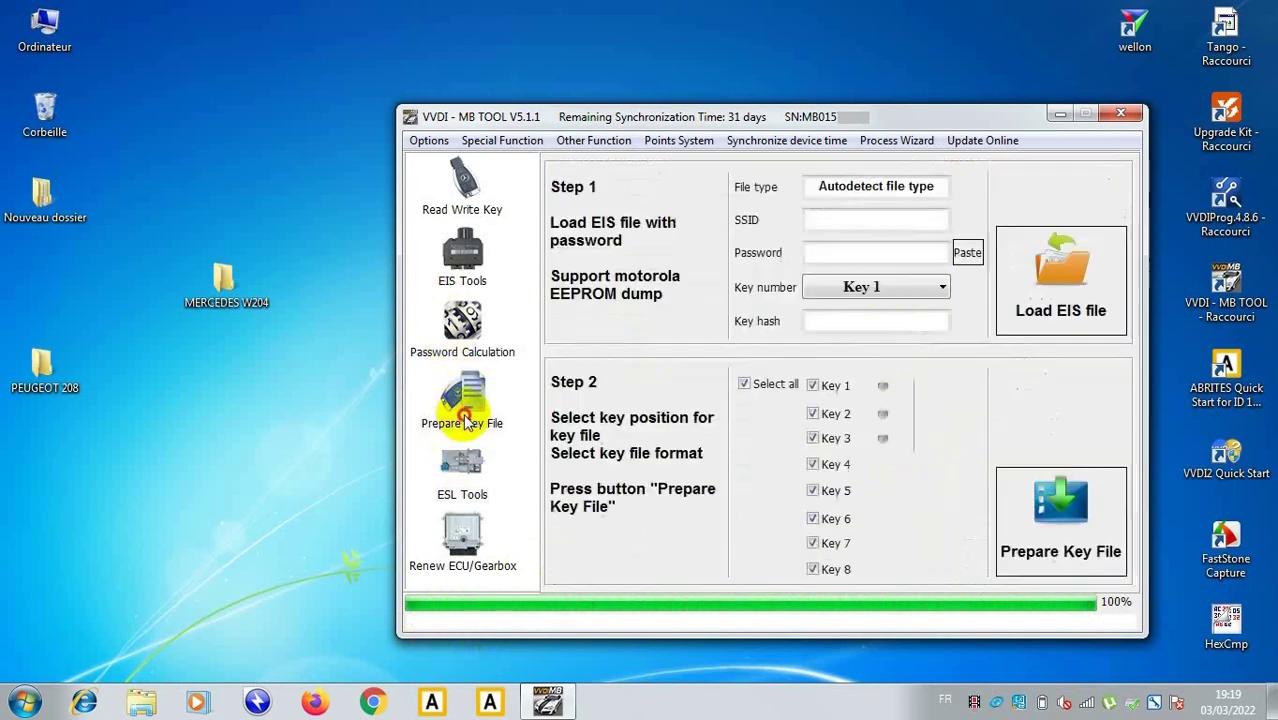
click(1007, 264)
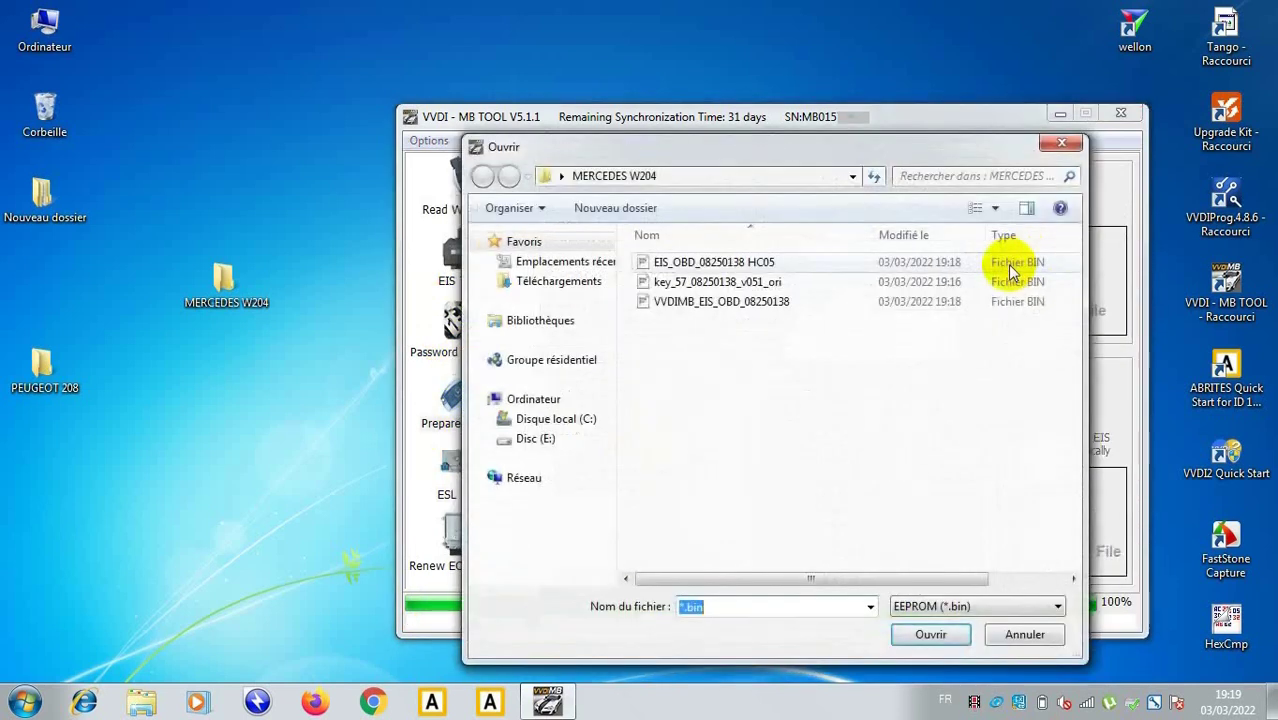
click(760, 301)
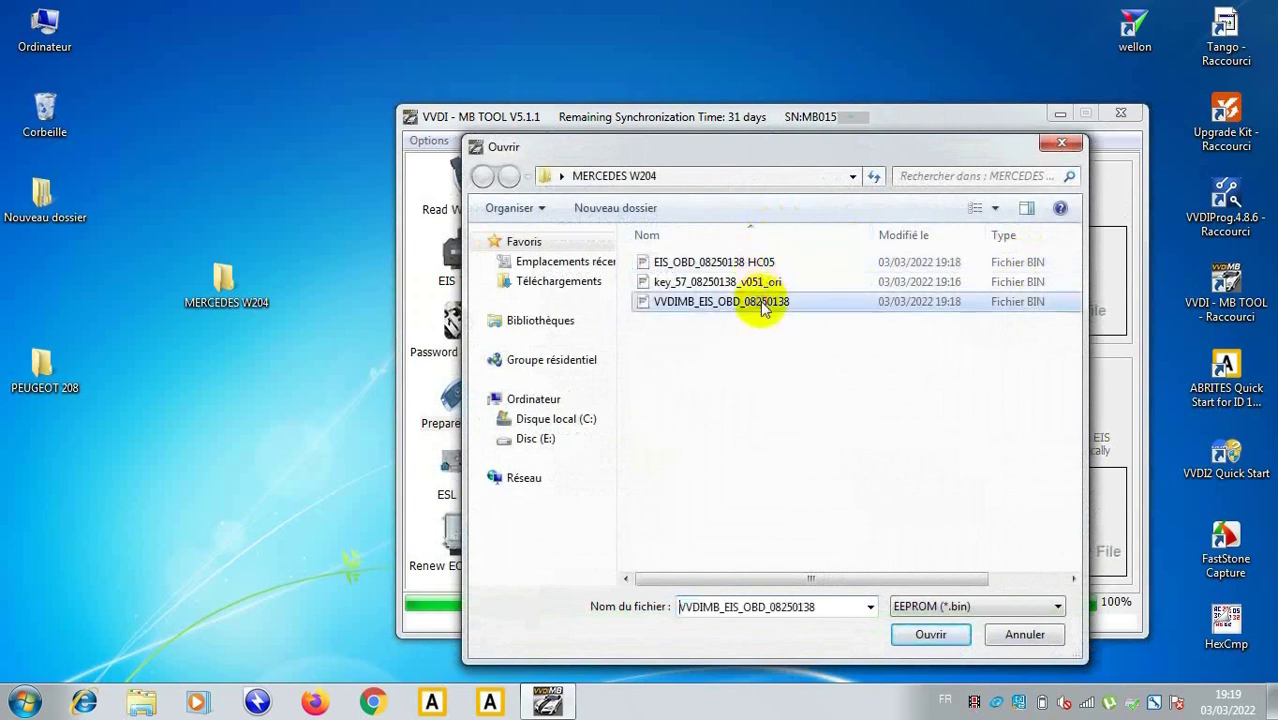
click(929, 634)
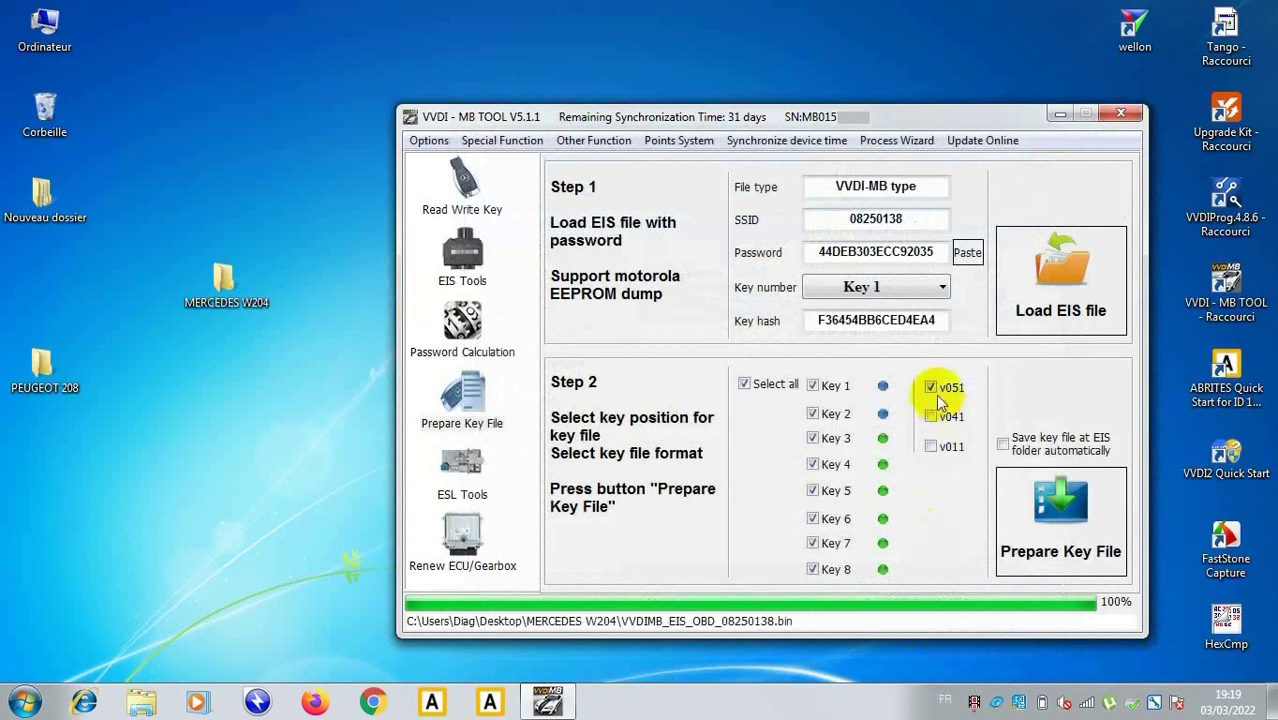
Prepare v051 key files for all eight key positions and save them in the MERCEDES W204 folder on the desktop.
click(1043, 550)
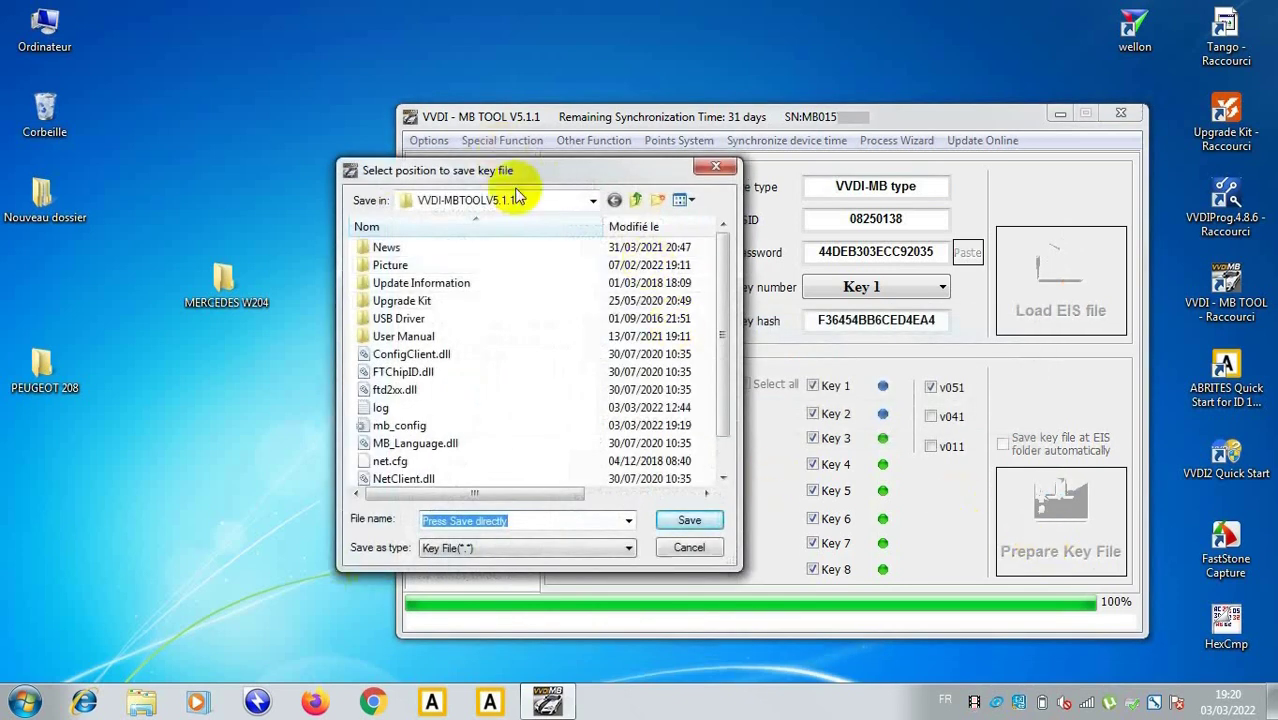
click(594, 204)
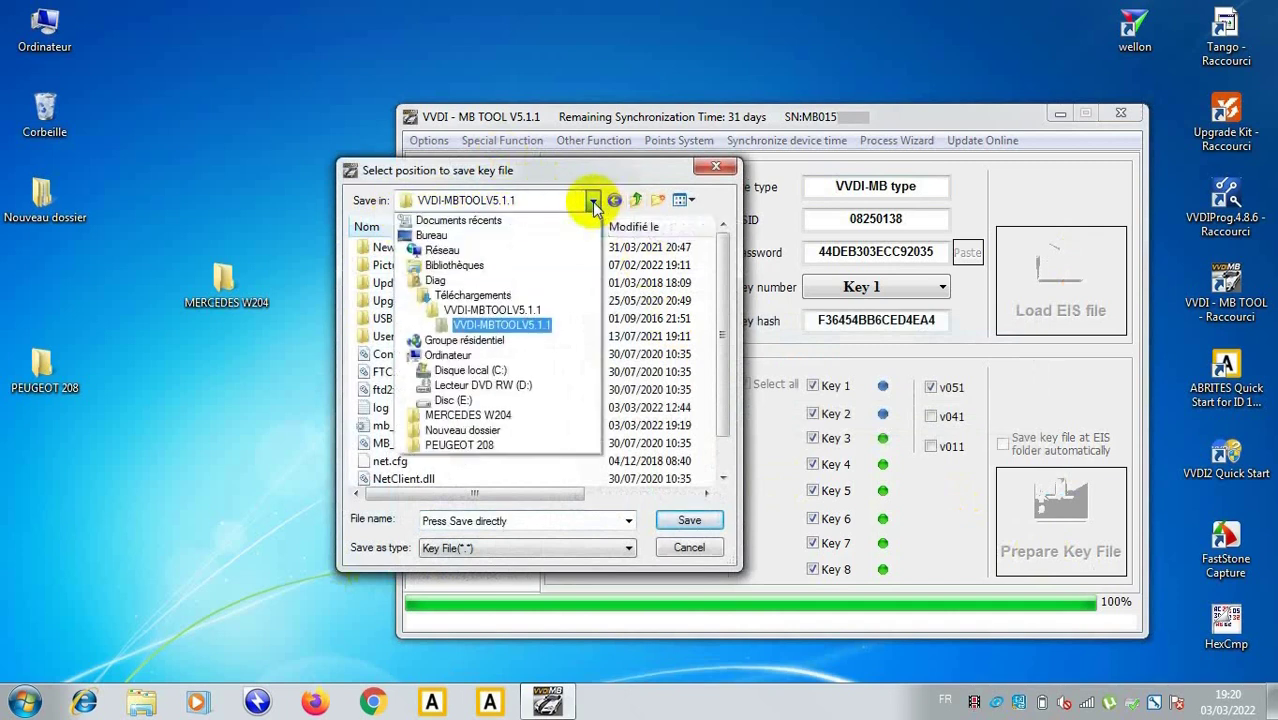
click(532, 240)
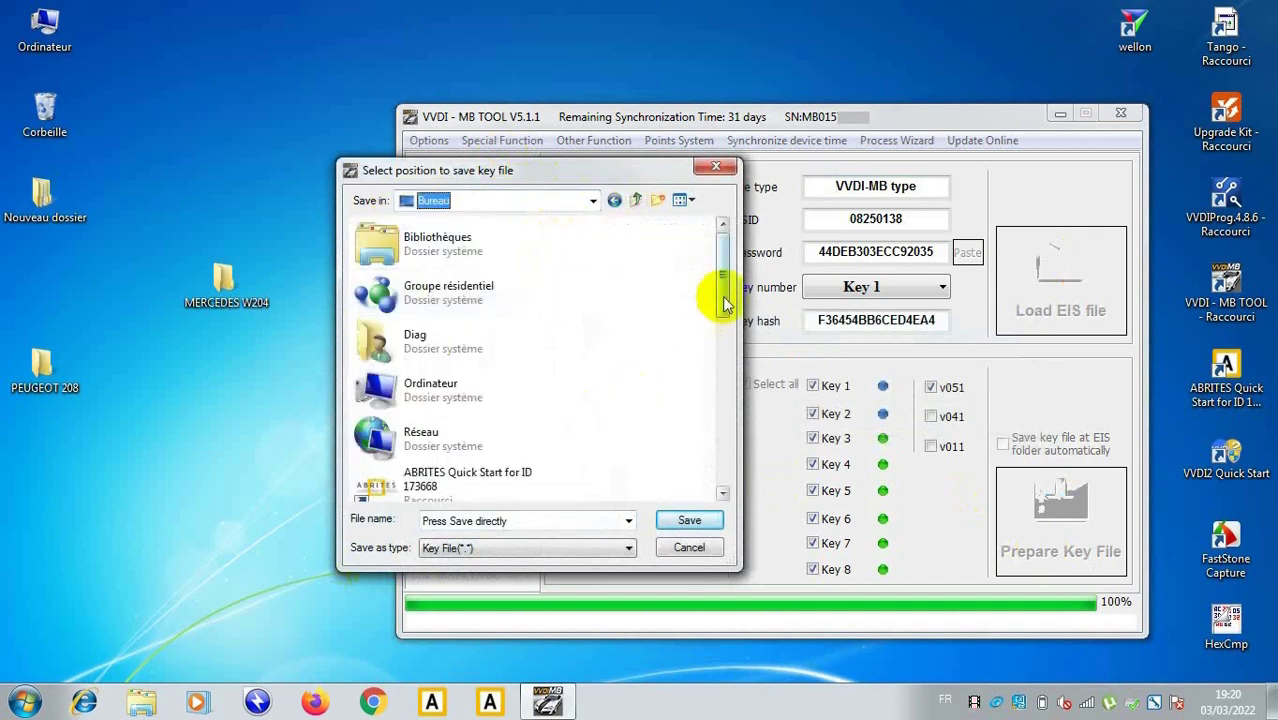
drag(723, 297, 722, 376)
double_click(430, 365)
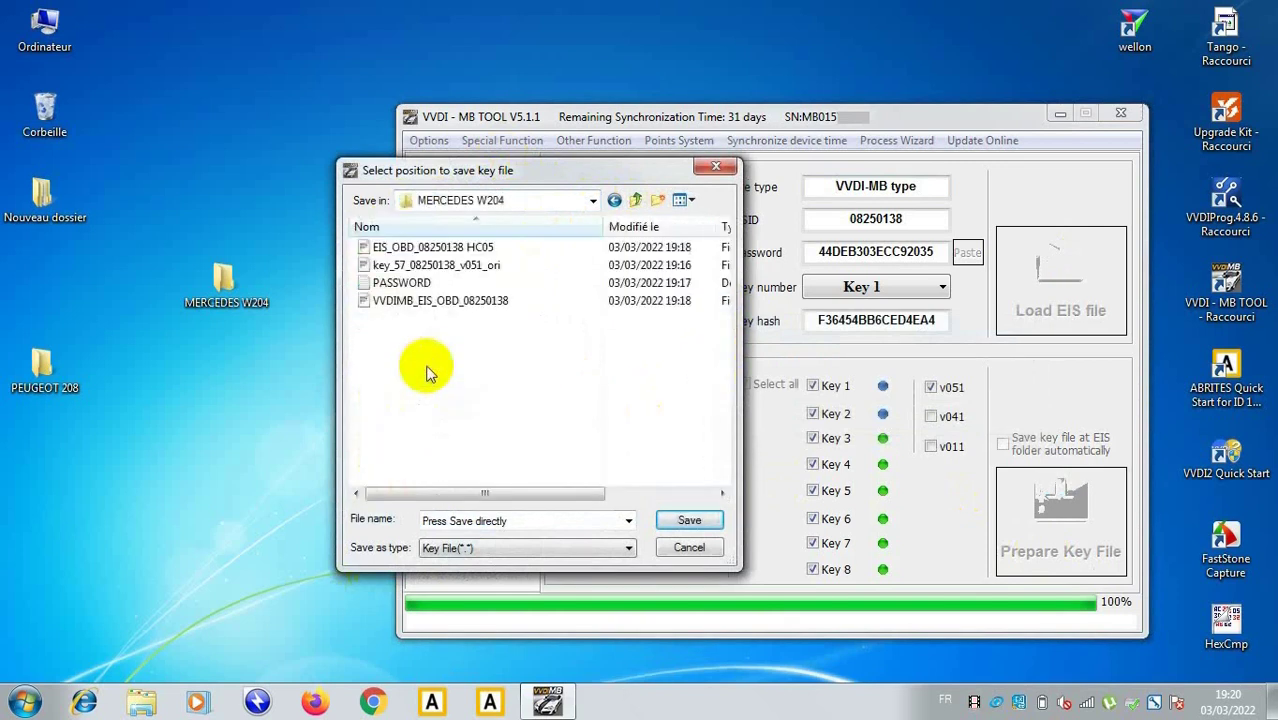
click(685, 520)
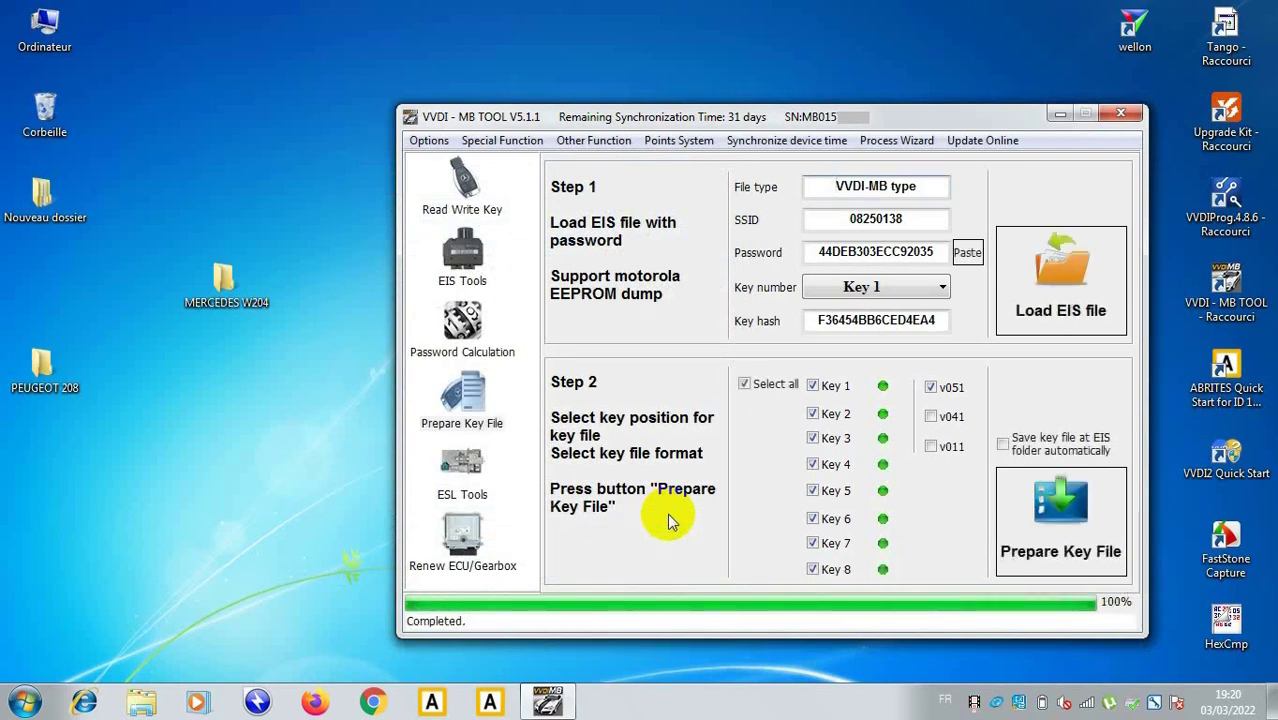
Identify the new BE key in IR mode and load the prepared v051 file for key 3.
click(460, 190)
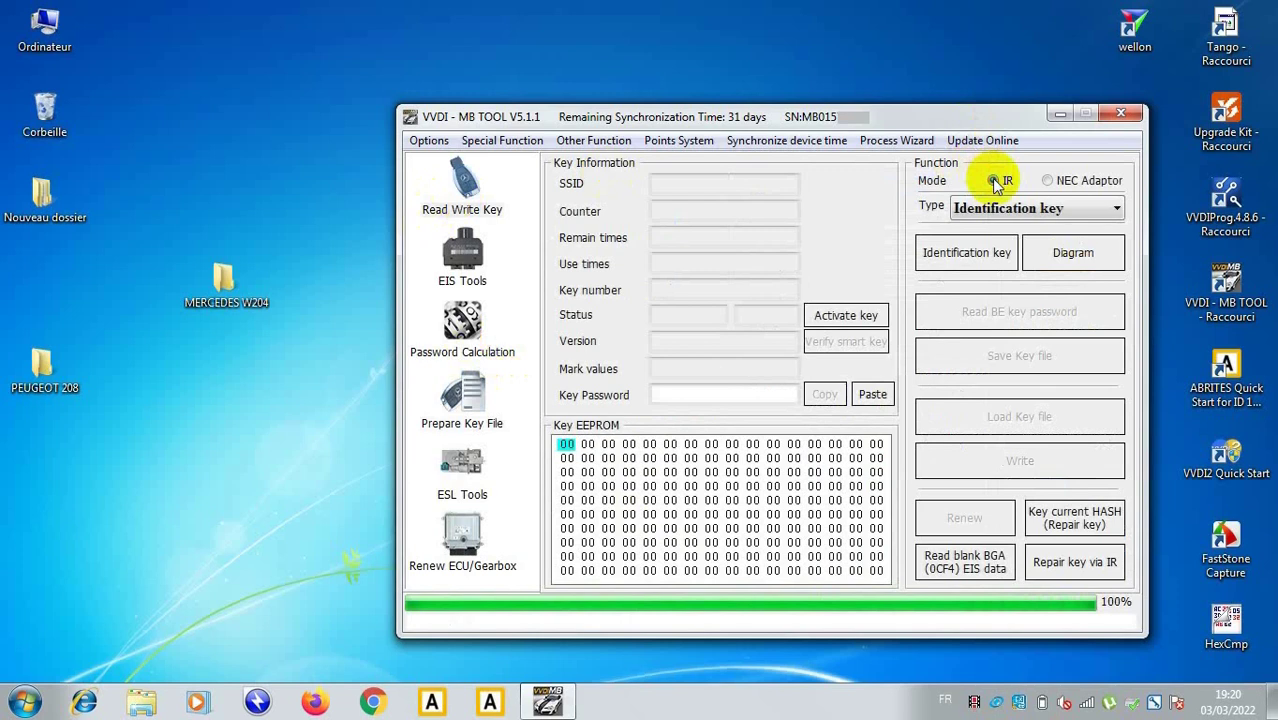
click(990, 252)
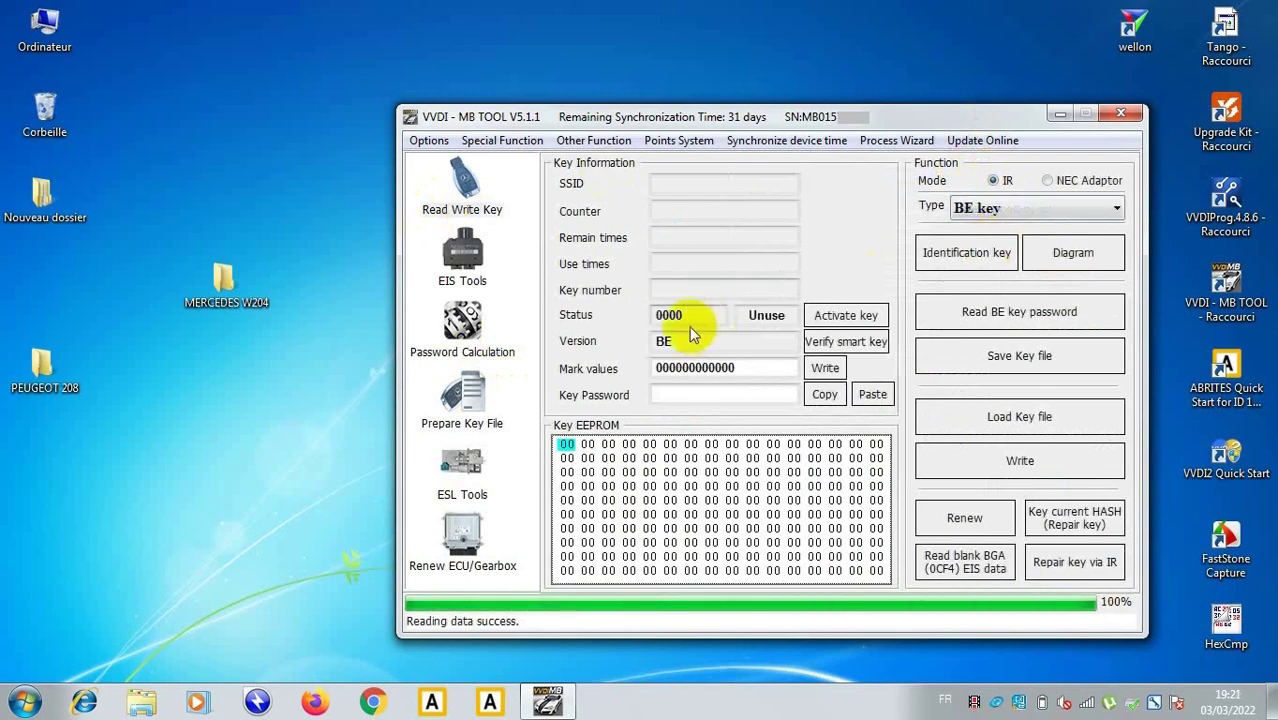
click(970, 418)
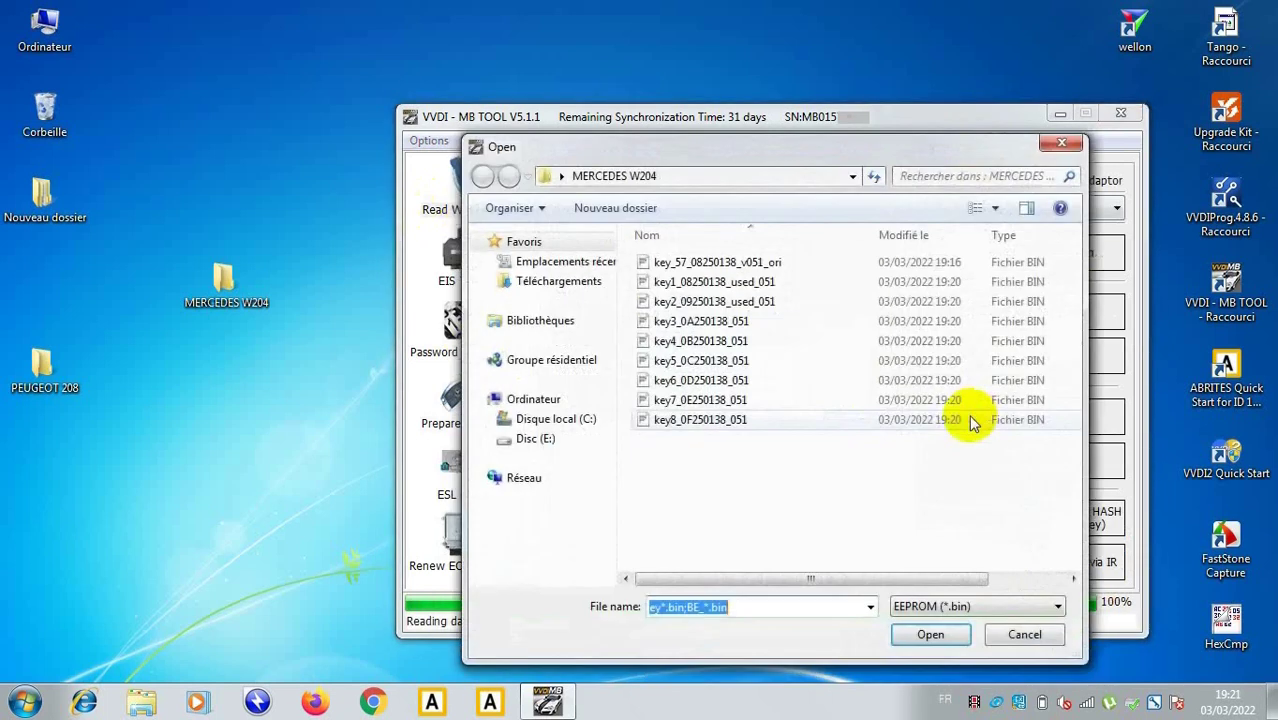
click(685, 321)
click(906, 640)
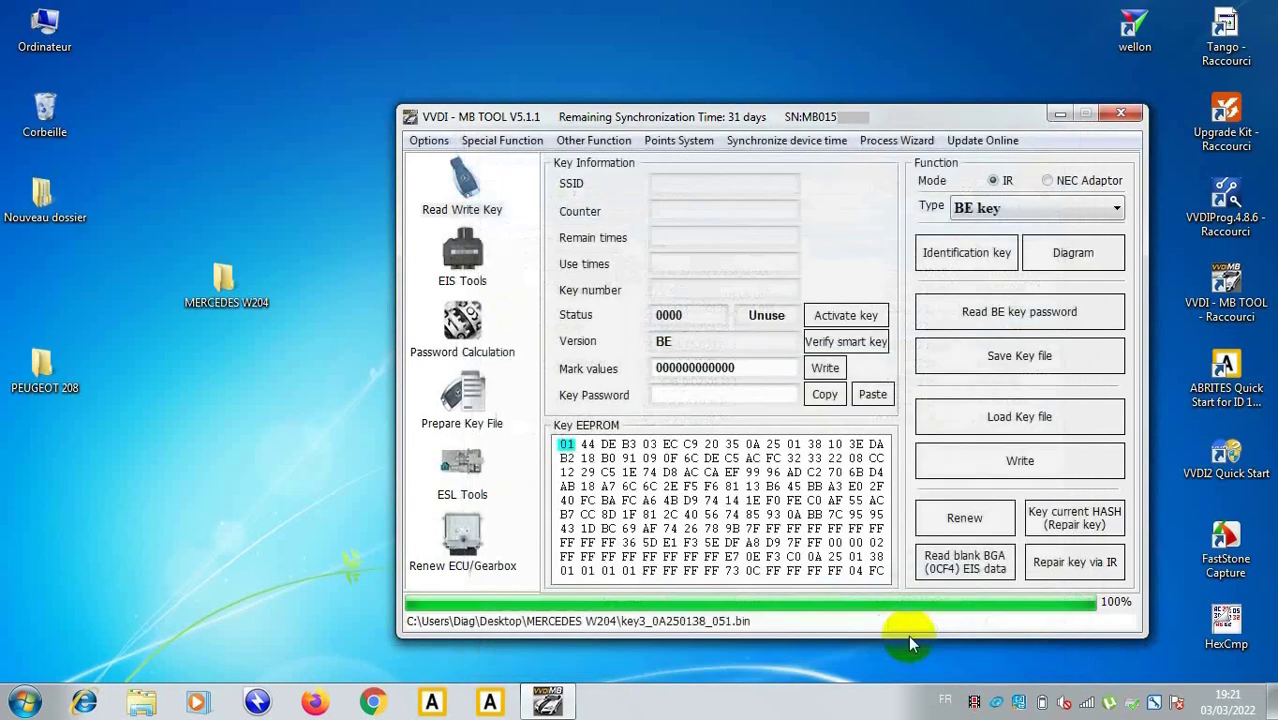
Write the loaded key 3 file to the BE key and identify the key again to verify it.
click(942, 464)
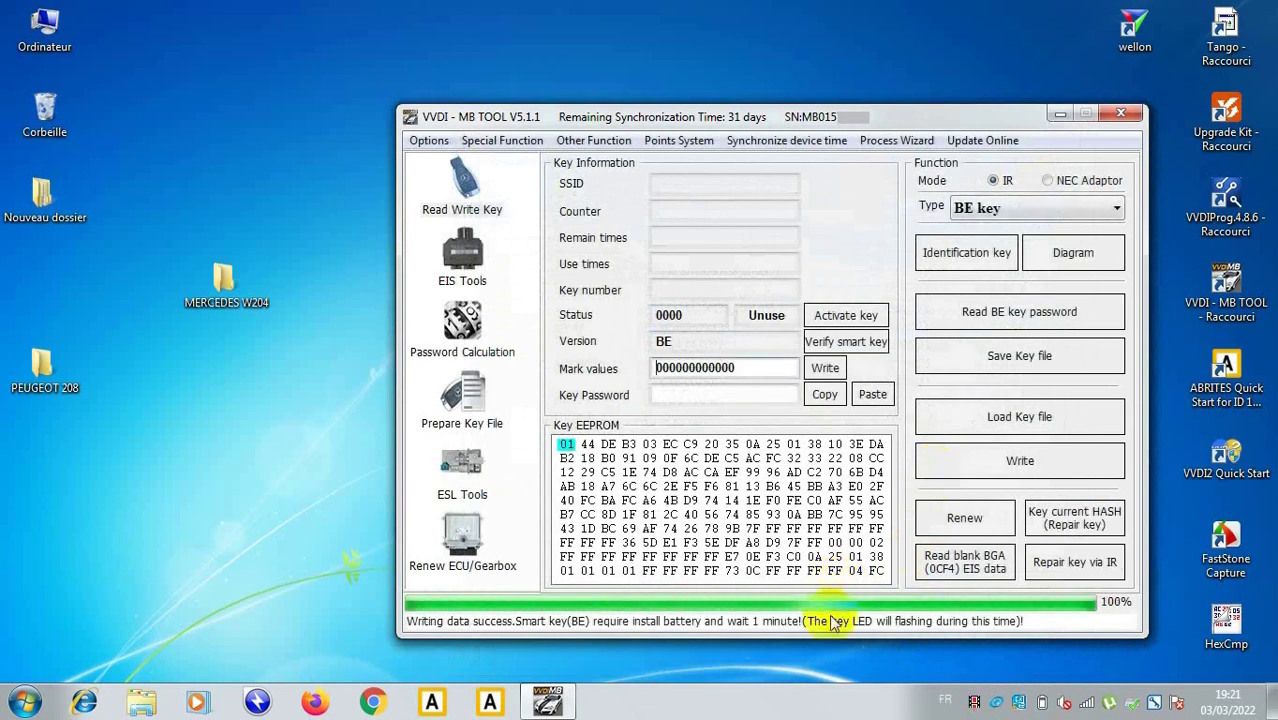
click(931, 267)
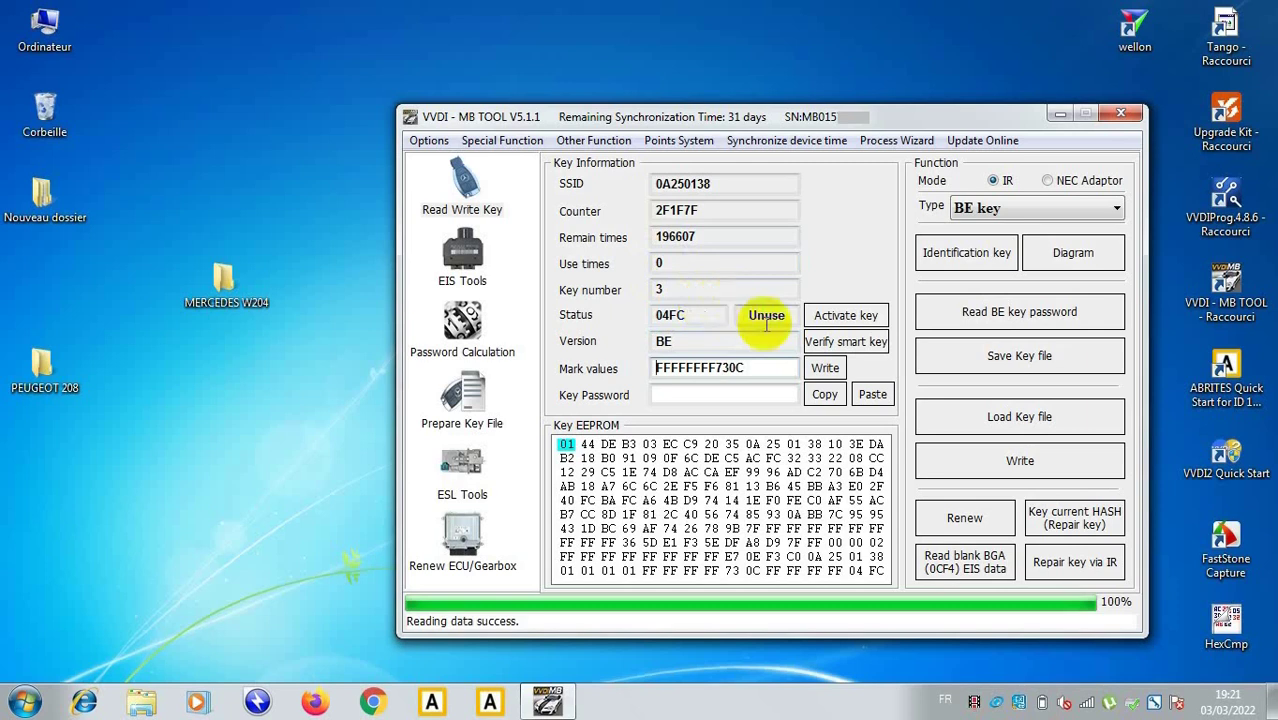
Read the EIS data again over OBD, test the EIS status with the key in and ignition on, and stop and close the test.
click(466, 265)
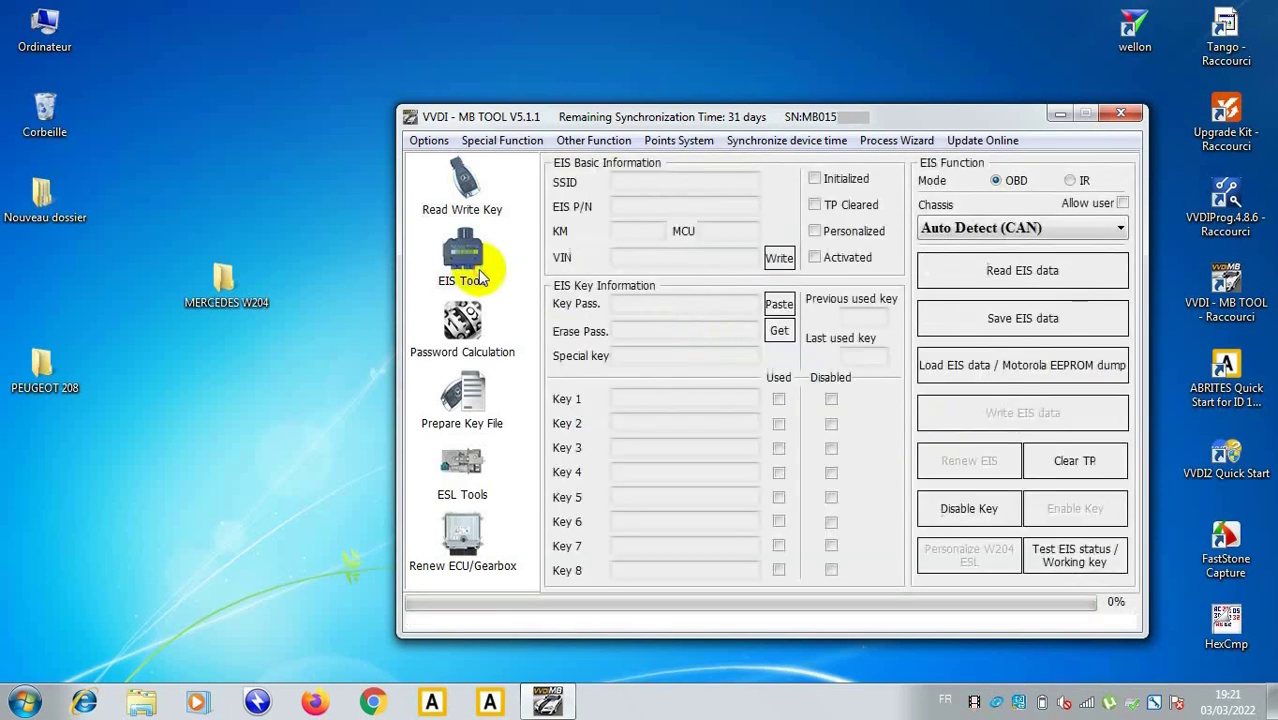
click(989, 271)
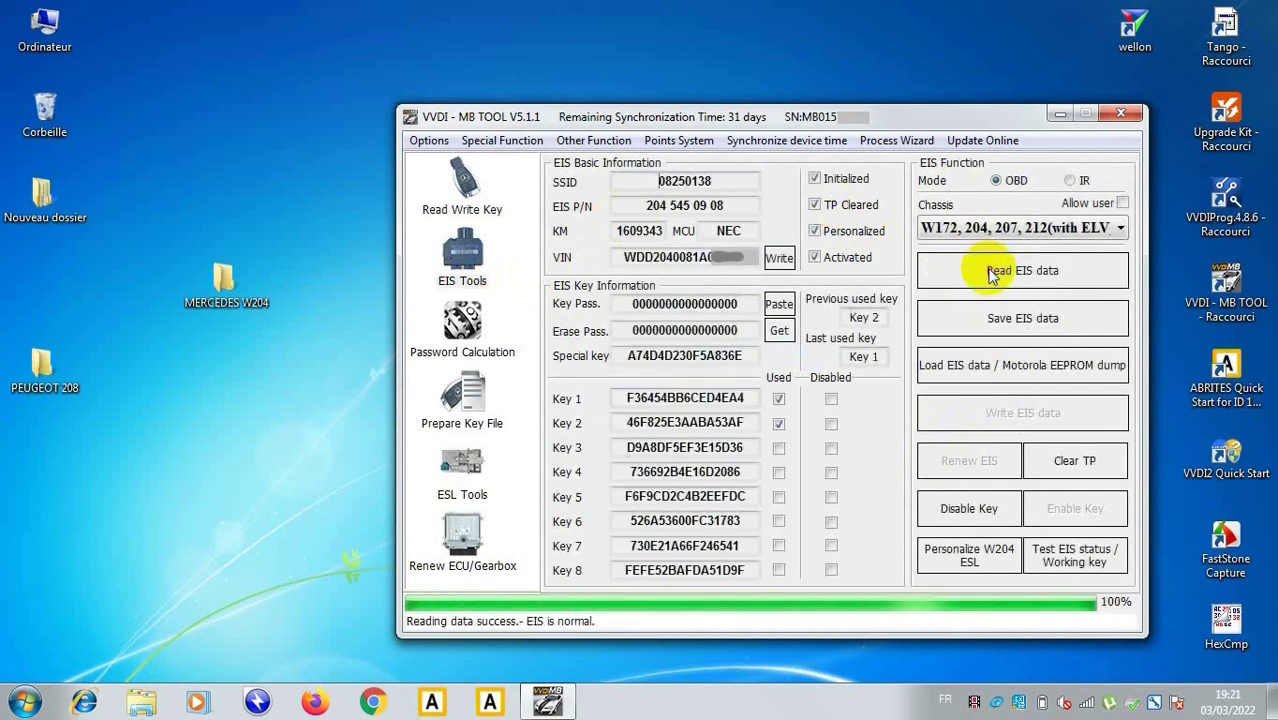
click(1058, 563)
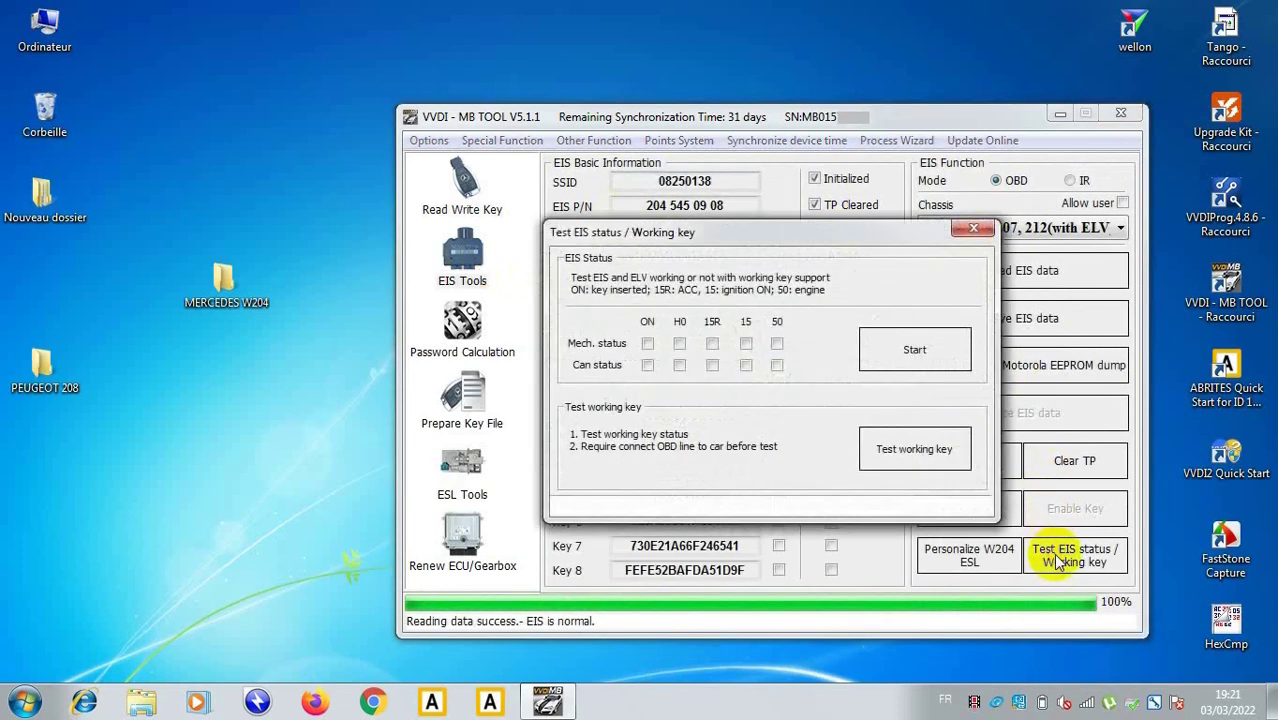
click(909, 362)
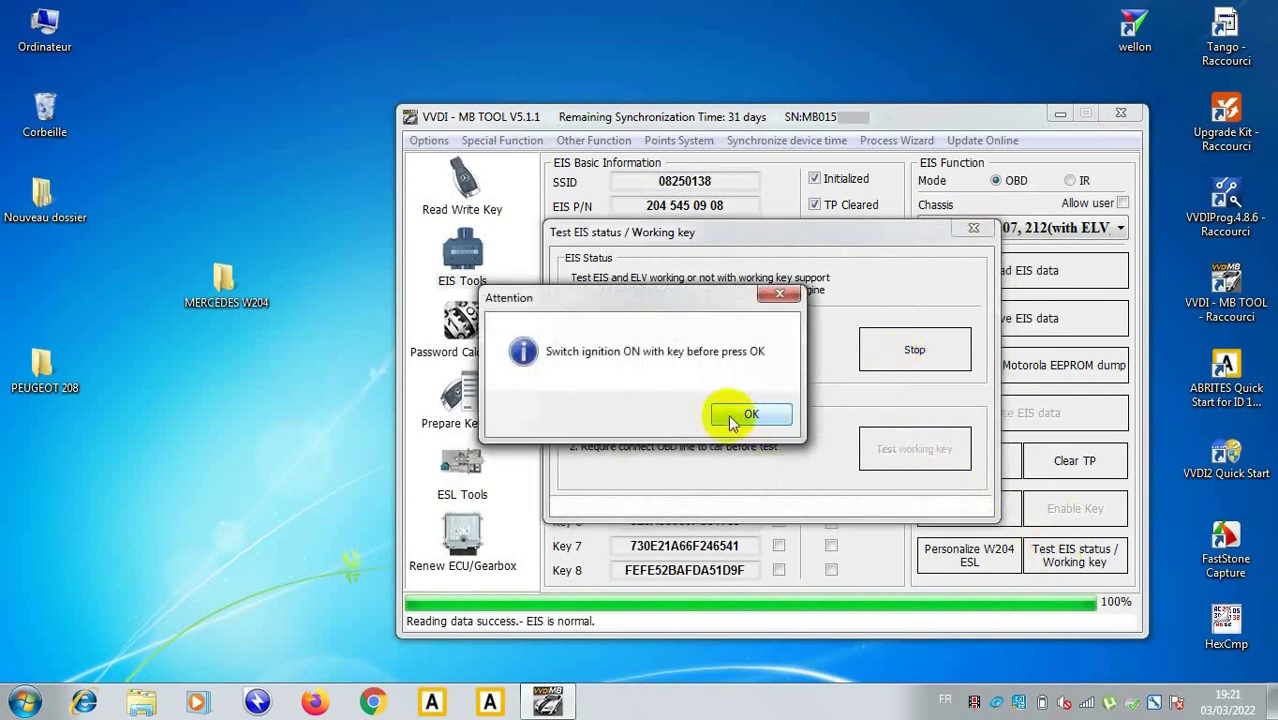
click(728, 421)
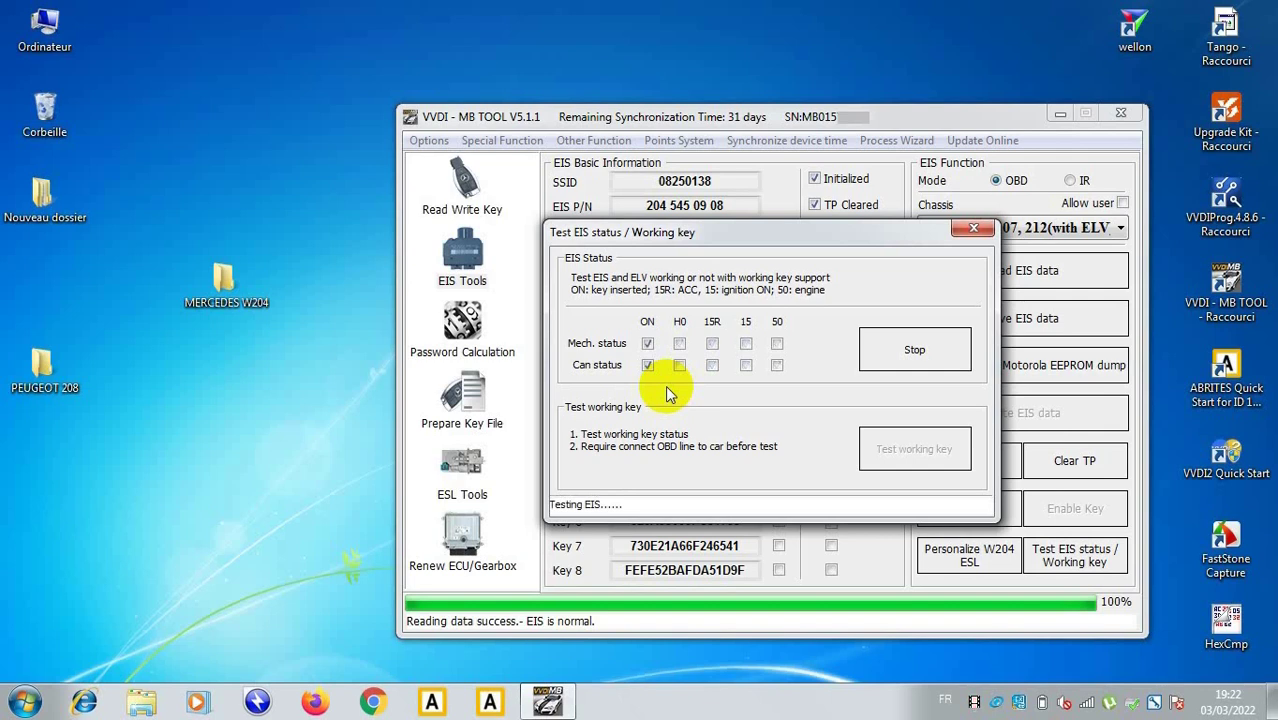
click(876, 347)
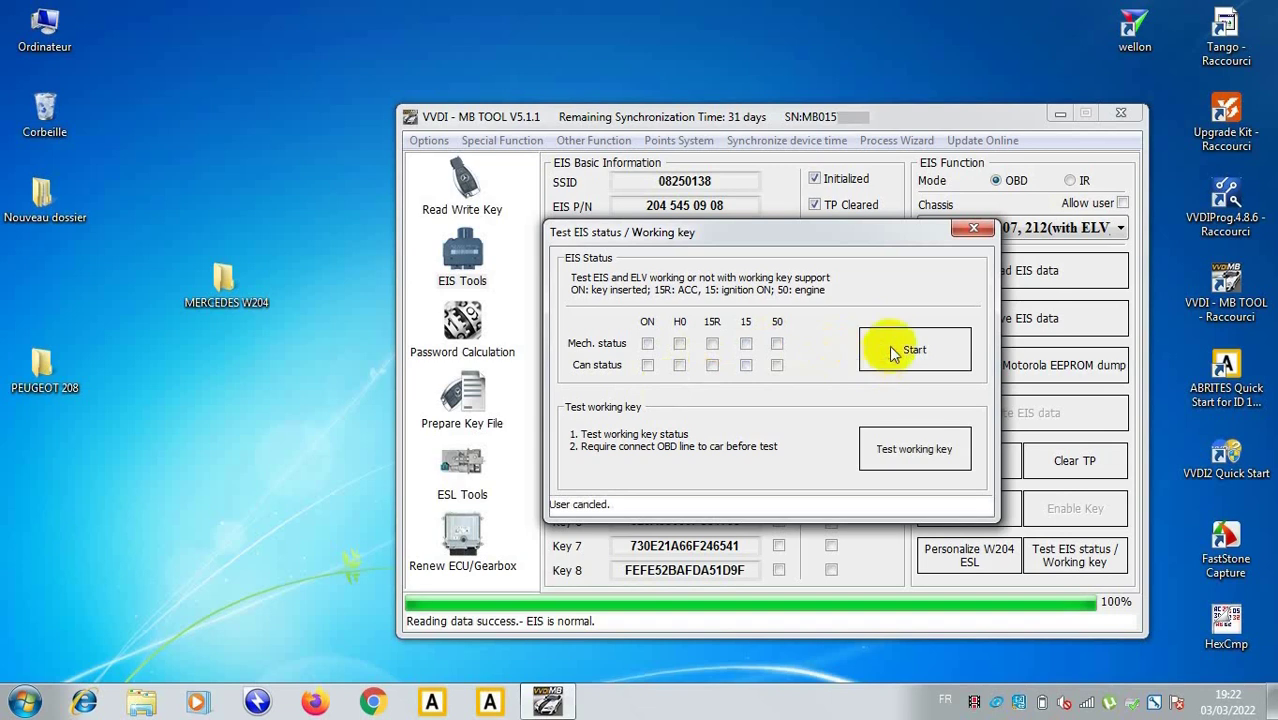
click(972, 228)
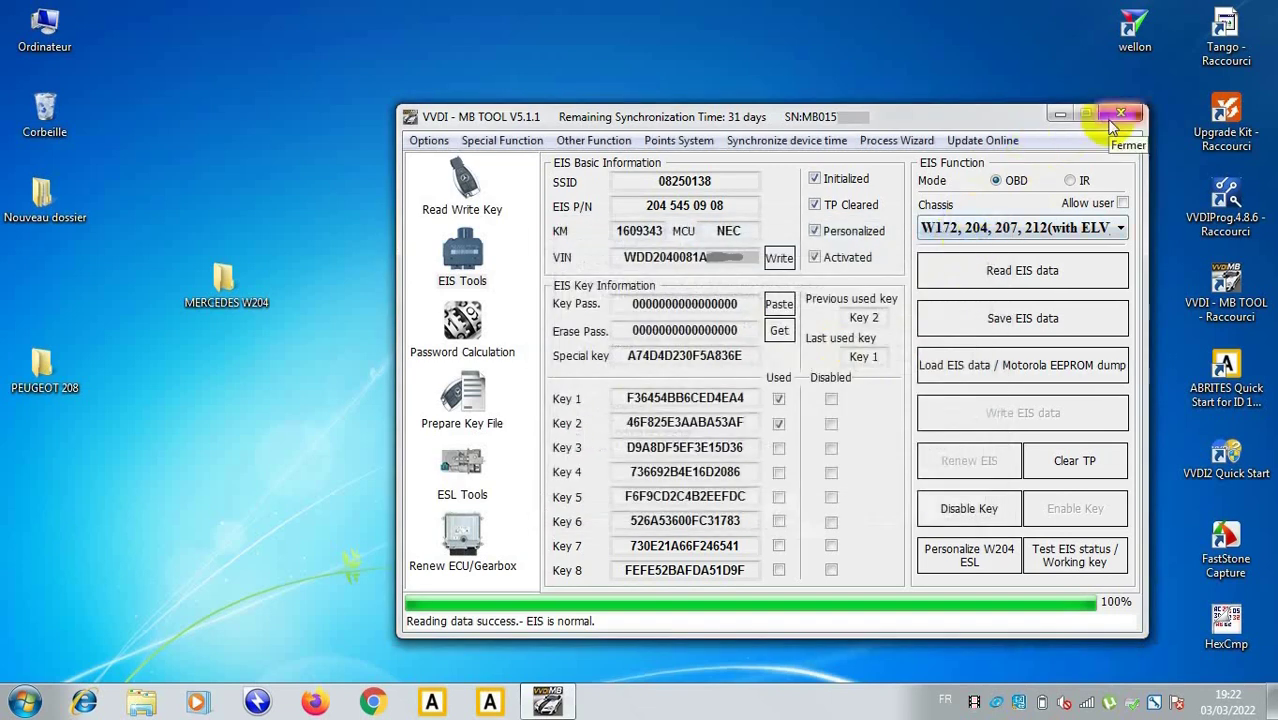
Exit VVDI MB Tool and confirm closing it.
click(1113, 117)
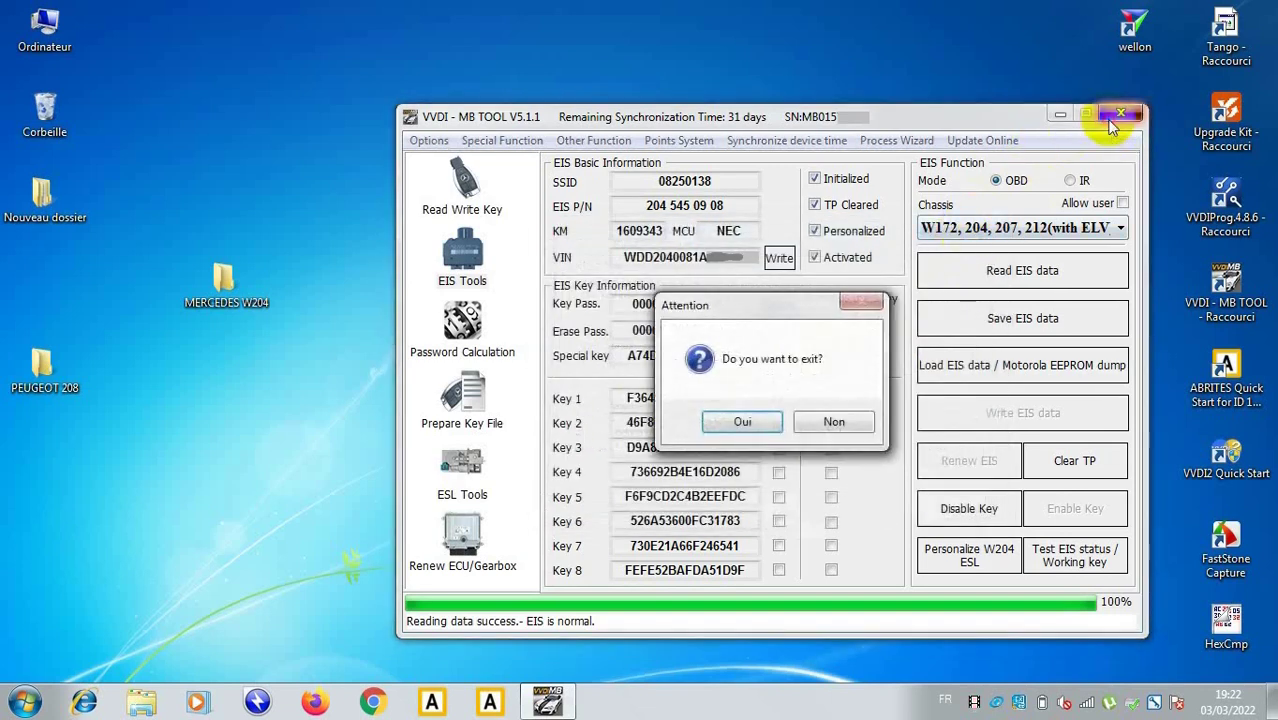
click(740, 422)
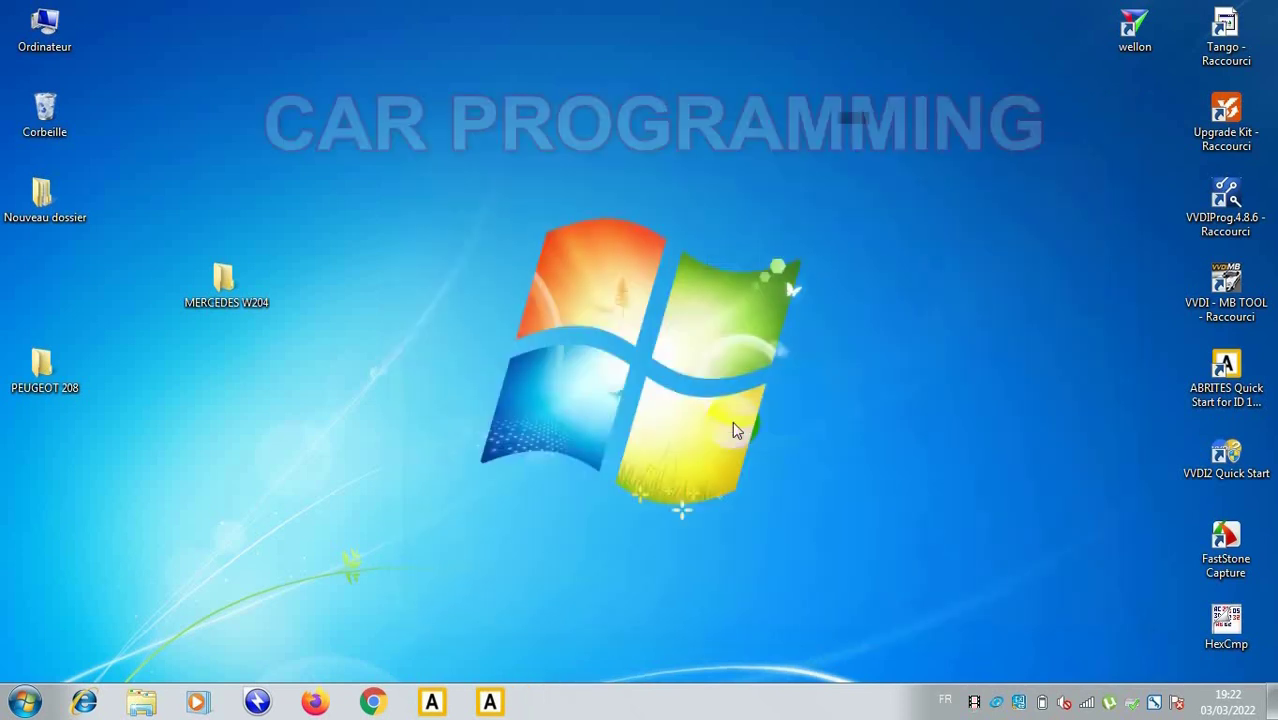